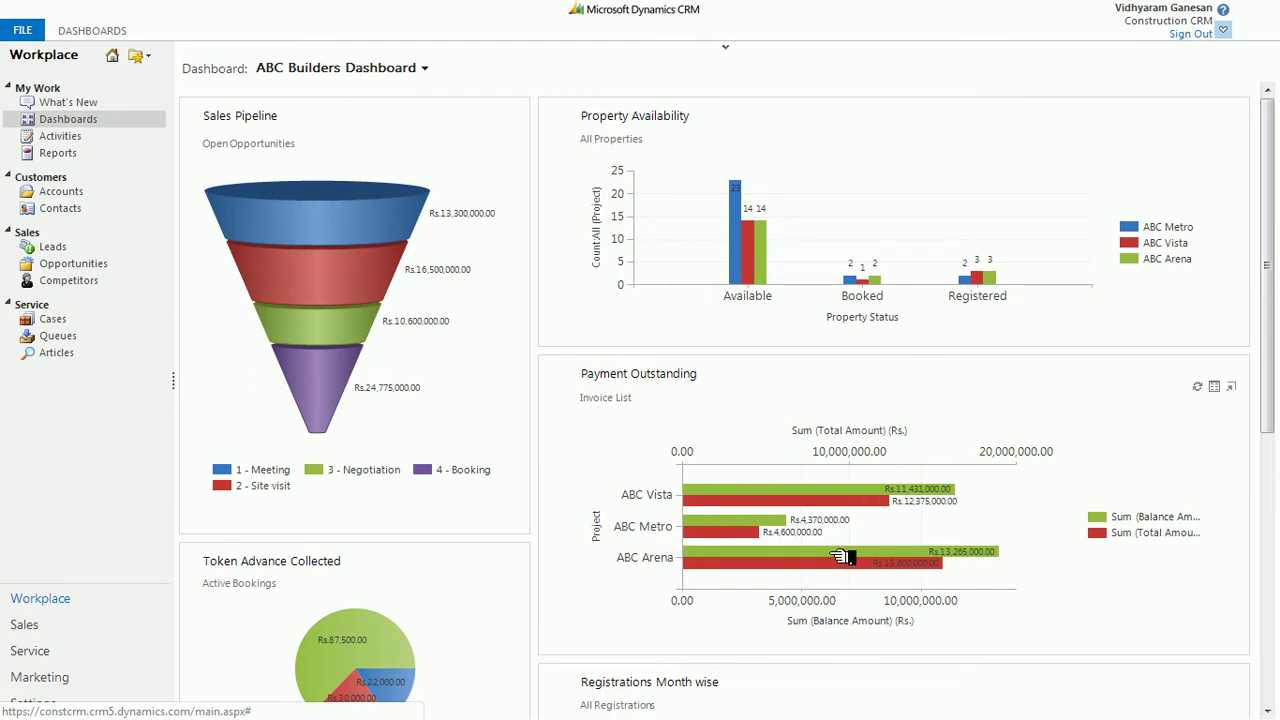
- Examine the ABC Builders Dashboard charts, including Token Advance Collected and Registrations Month wise
{"action": "left_click_drag", "start_coordinate": [1270, 409], "coordinate": [1277, 566]}
{"action": "mouse_move", "coordinate": [362, 313]}
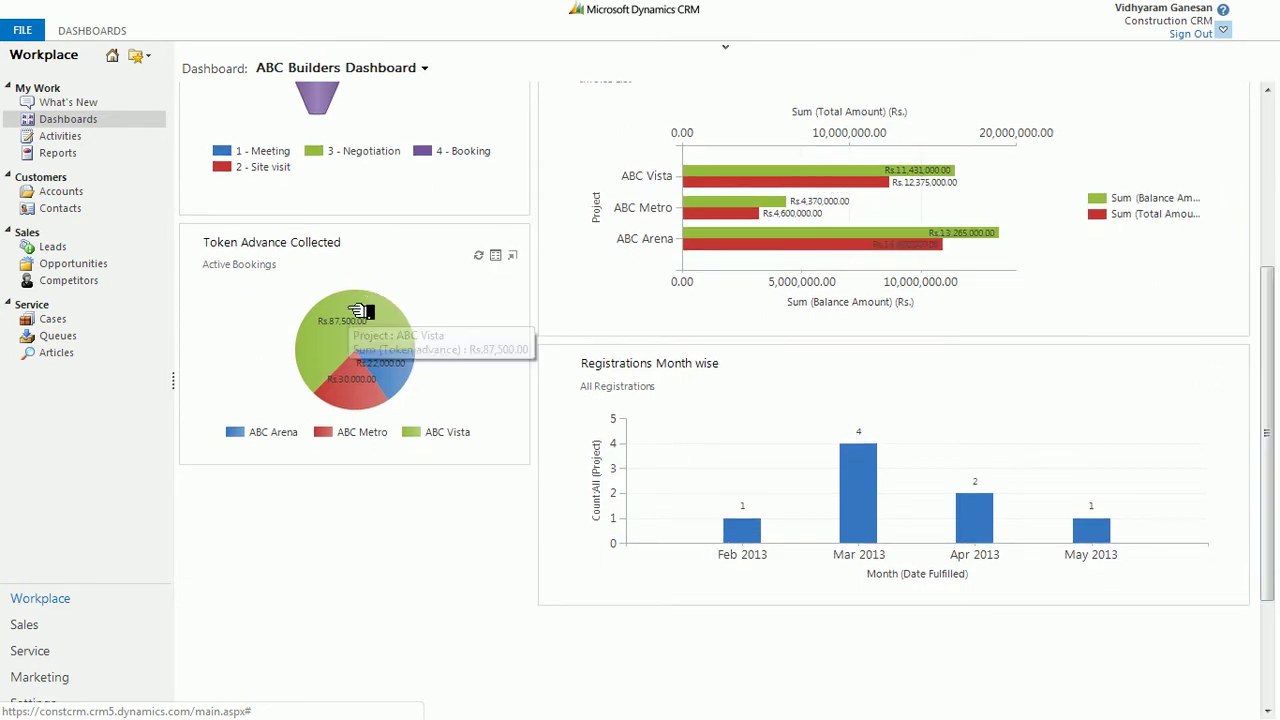
{"action": "mouse_move", "coordinate": [400, 374]}
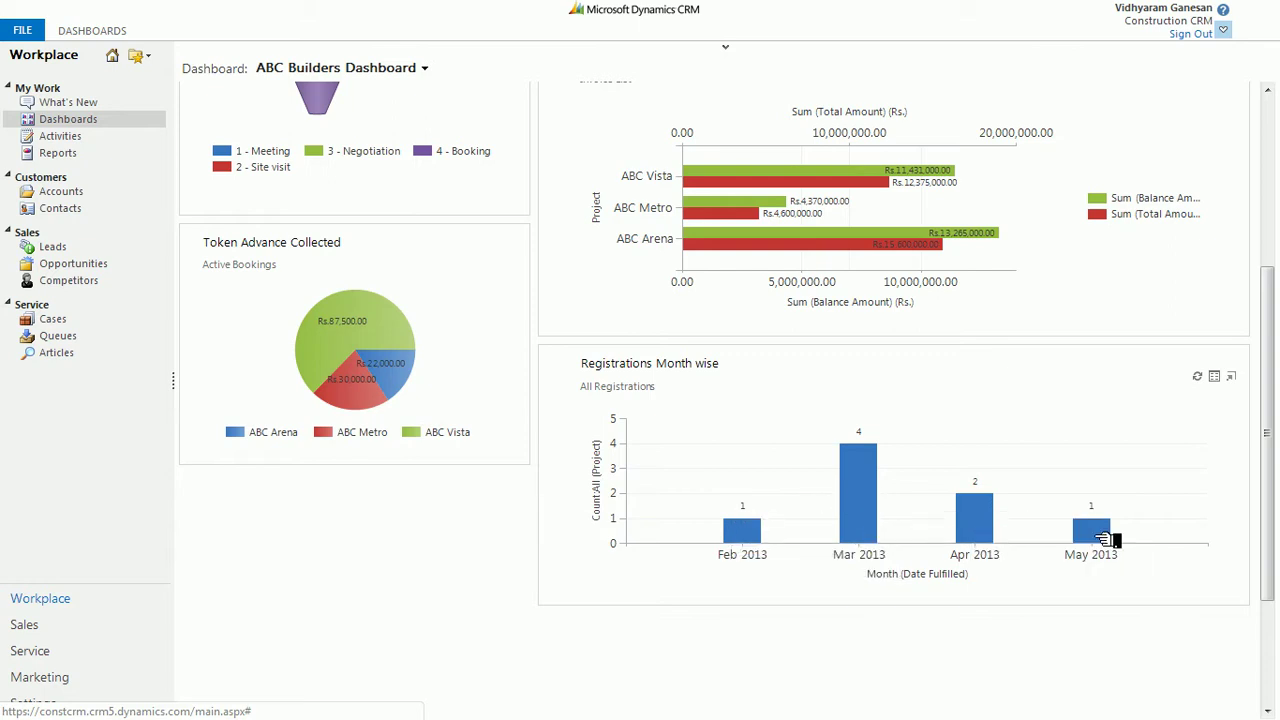
{"action": "mouse_move", "coordinate": [1107, 540]}
{"action": "left_click_drag", "start_coordinate": [1266, 514], "coordinate": [1268, 305]}
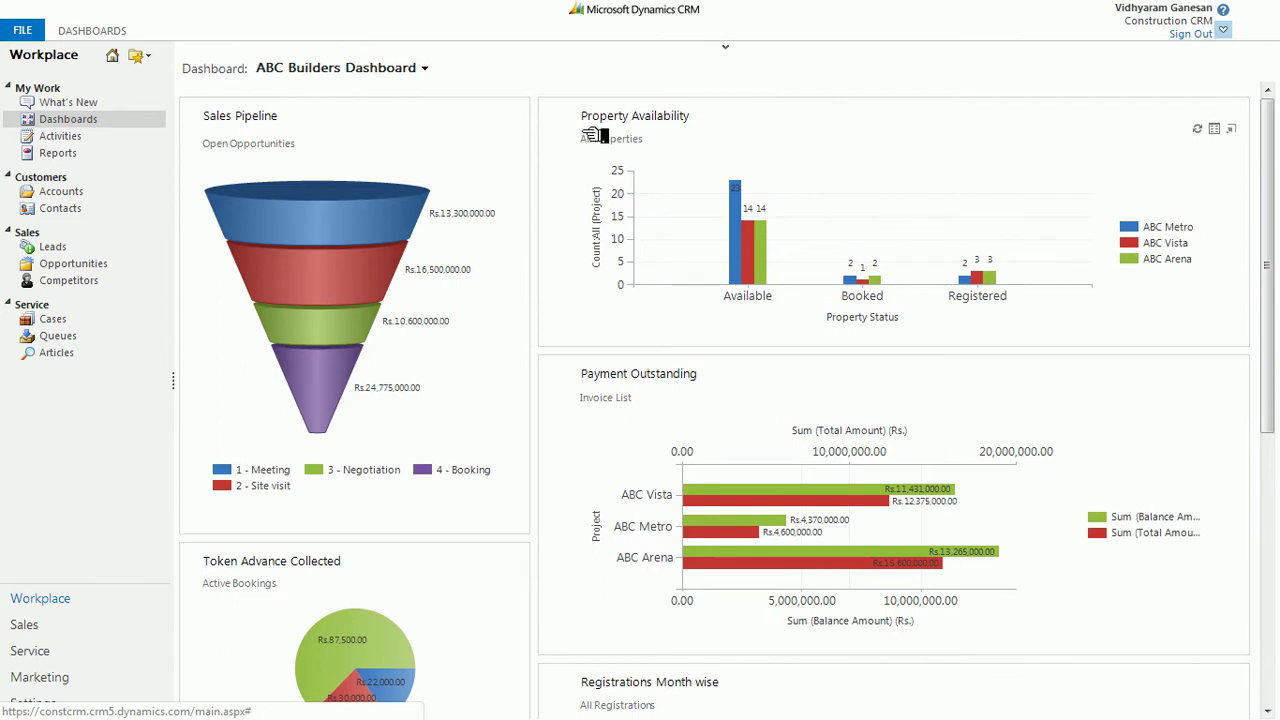
- Display the Tele-callers Team Dashboard and the Sales Team Dashboard to review their charts
{"action": "left_click", "coordinate": [424, 68]}
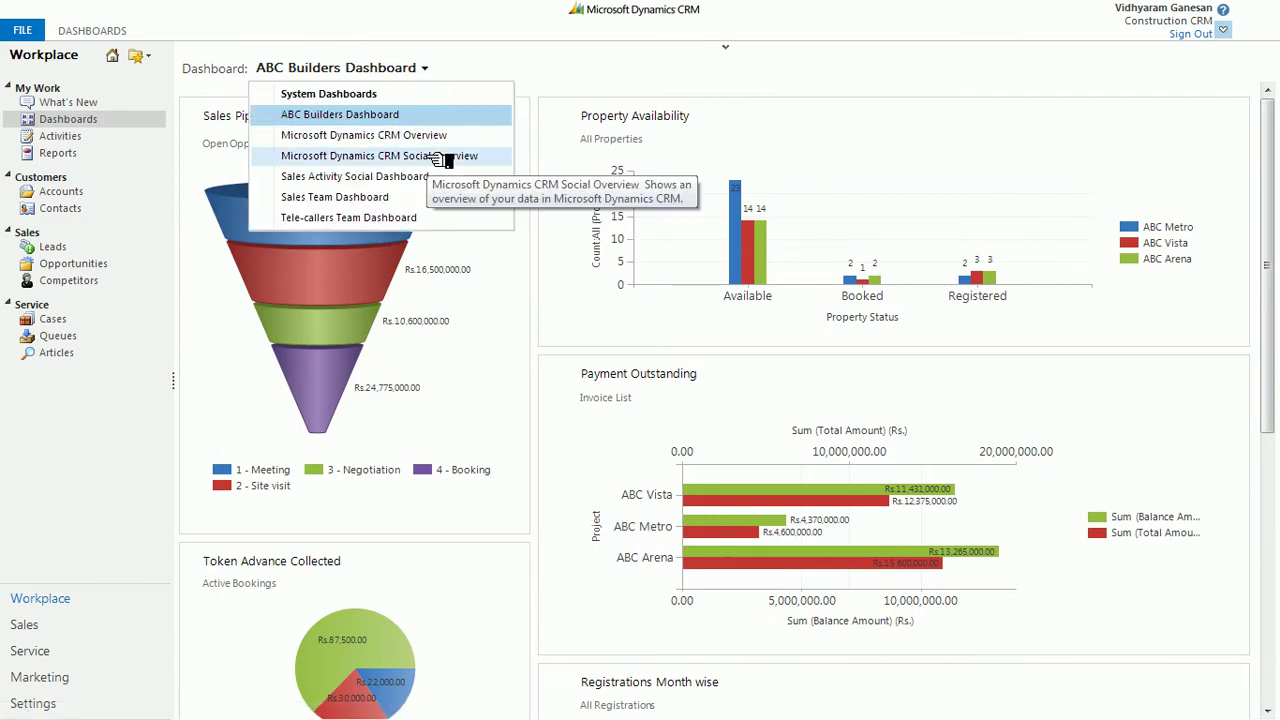
{"action": "left_click", "coordinate": [414, 217]}
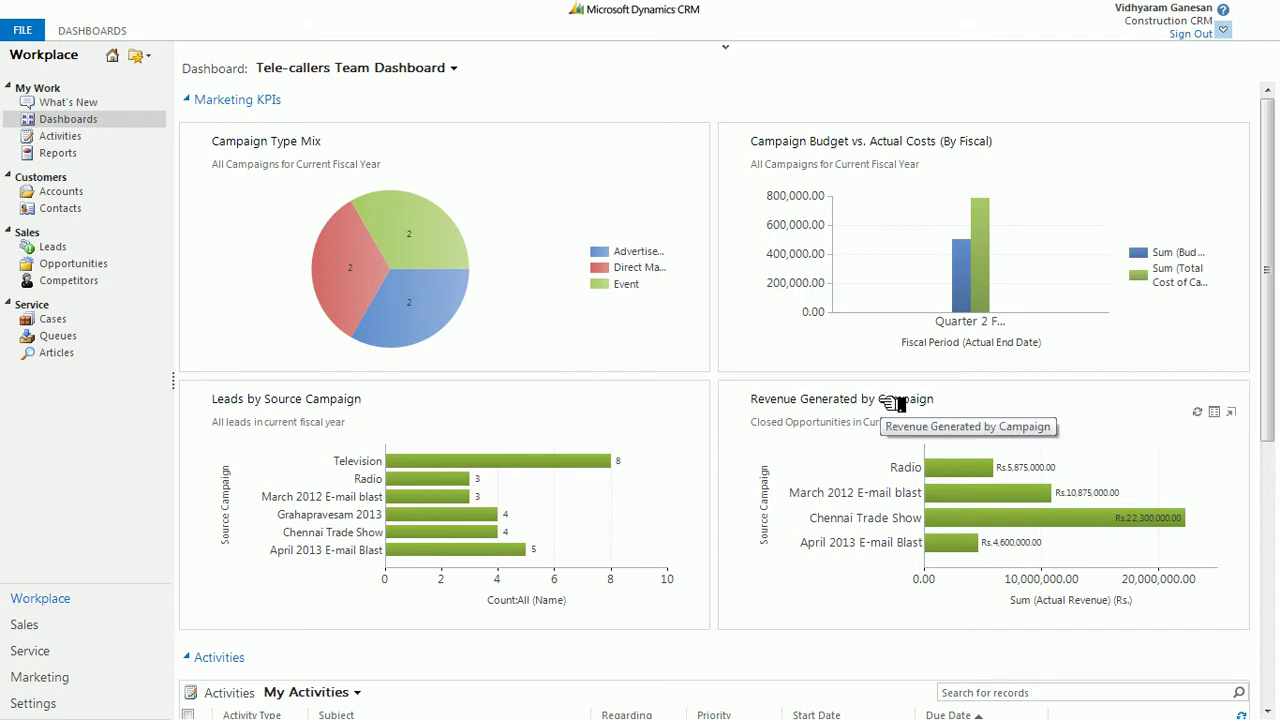
{"action": "left_click", "coordinate": [392, 68]}
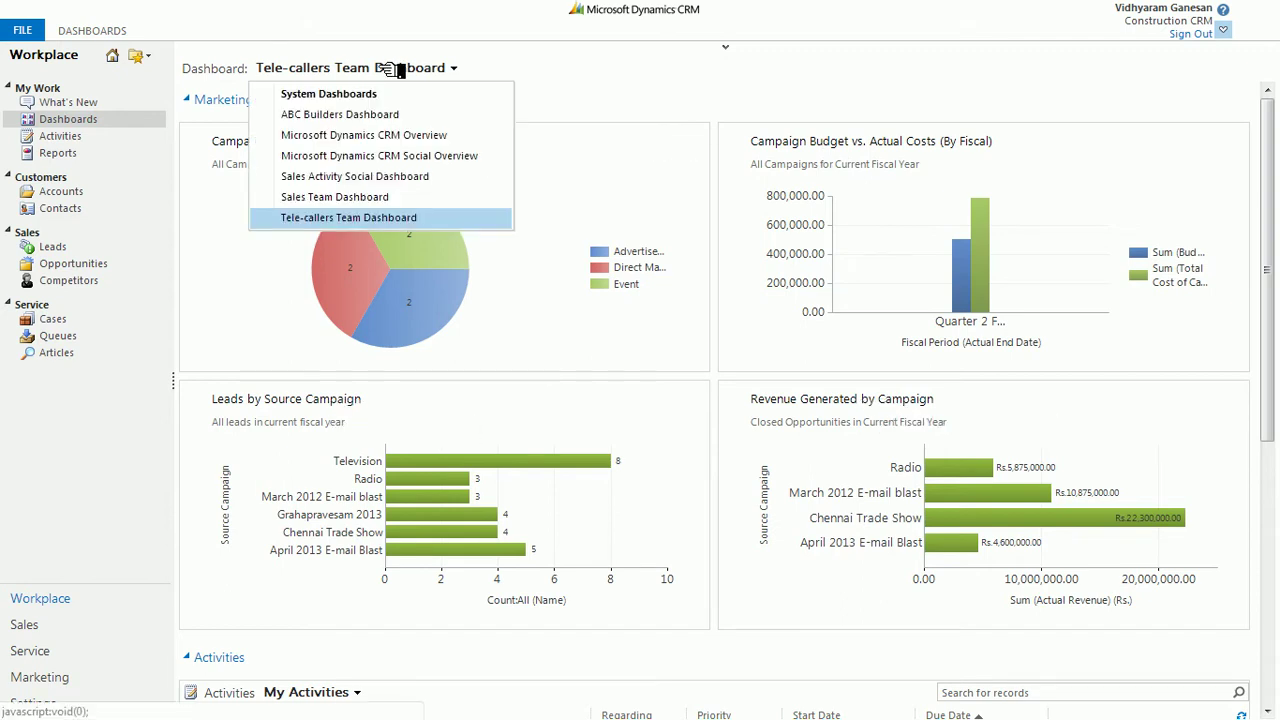
{"action": "left_click", "coordinate": [406, 197]}
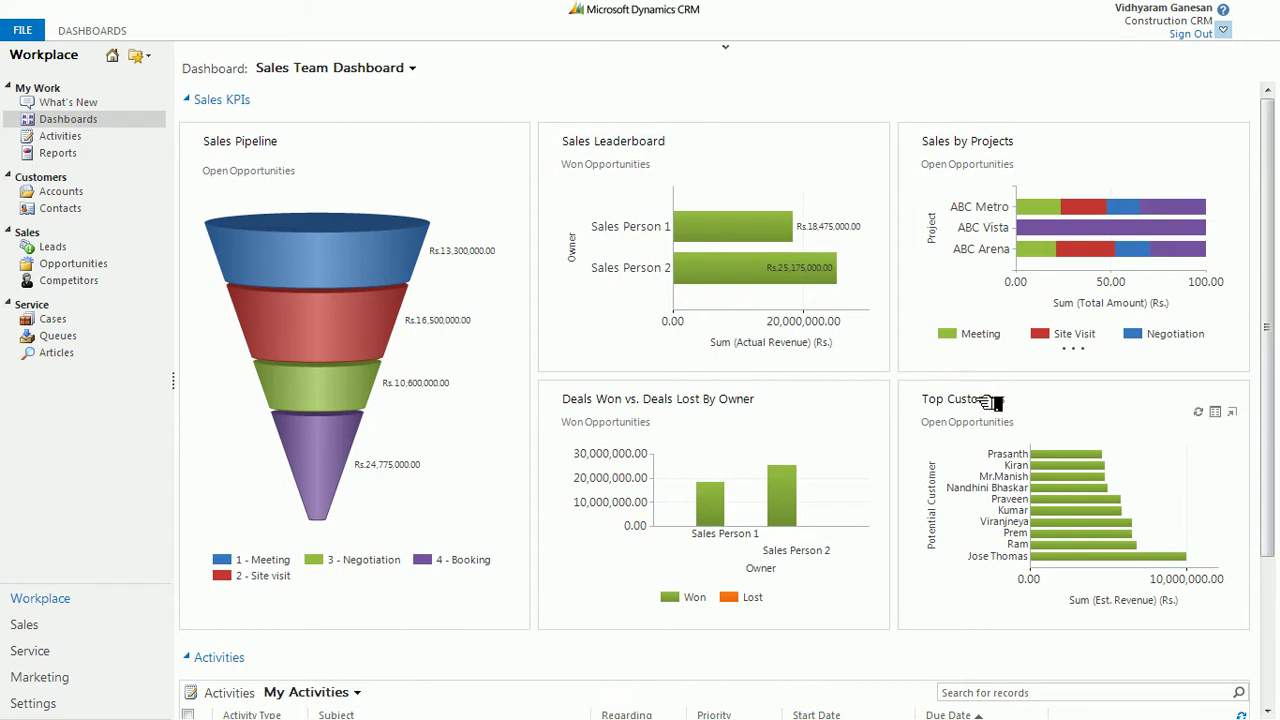
- Return to the ABC Builders Dashboard and drill down the Available ABC Metro bar of Property Availability by Unit/Block no
{"action": "left_click", "coordinate": [411, 67]}
{"action": "left_click", "coordinate": [385, 115]}
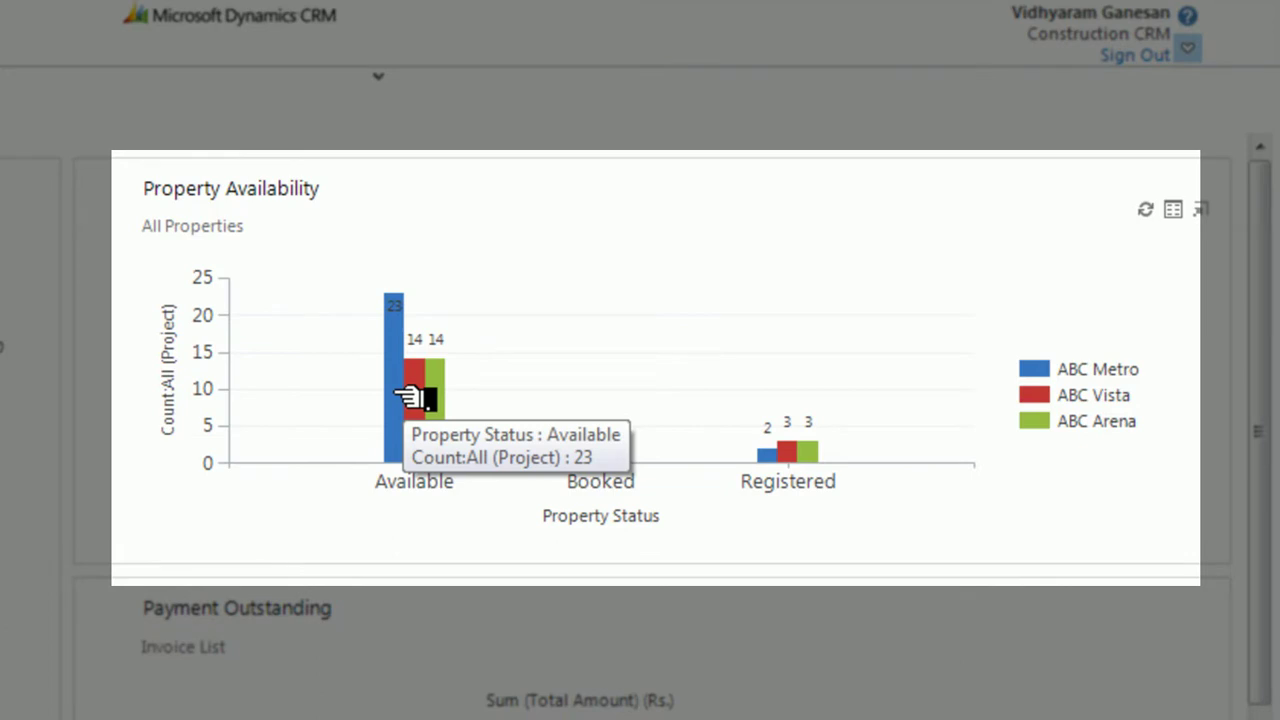
{"action": "left_click", "coordinate": [400, 396]}
{"action": "left_click", "coordinate": [492, 414]}
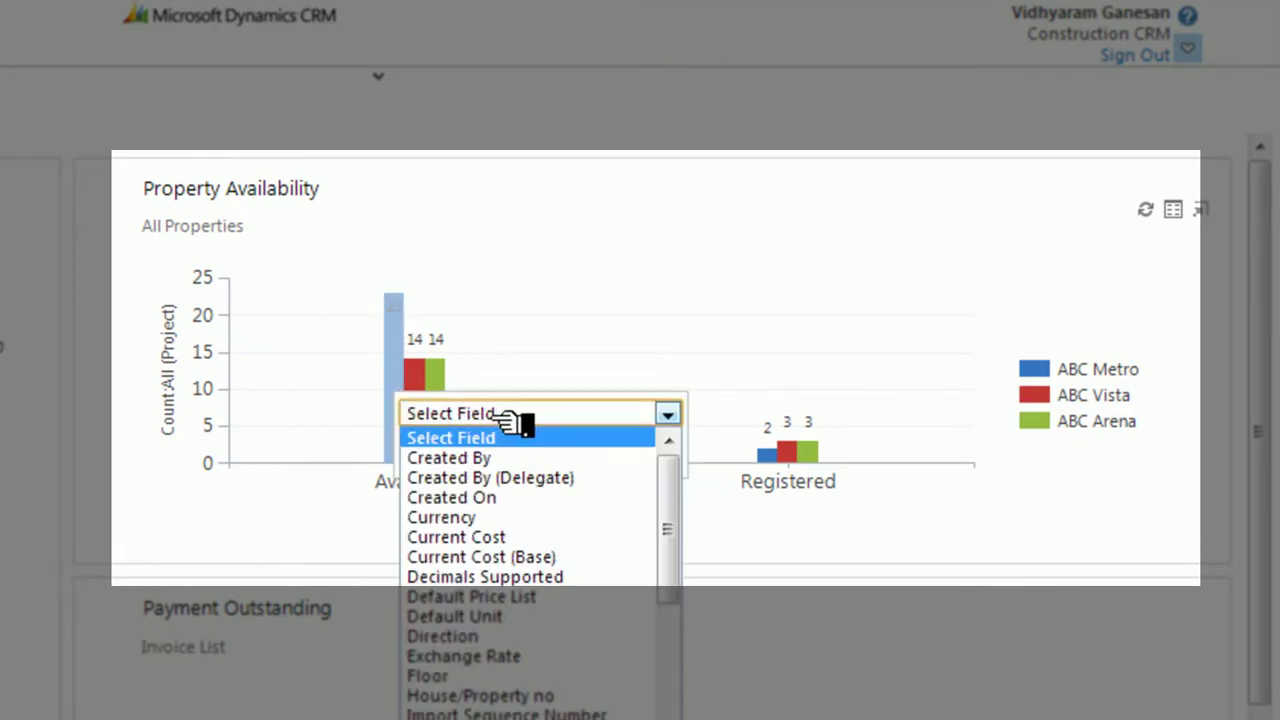
{"action": "left_click_drag", "start_coordinate": [668, 526], "coordinate": [668, 668]}
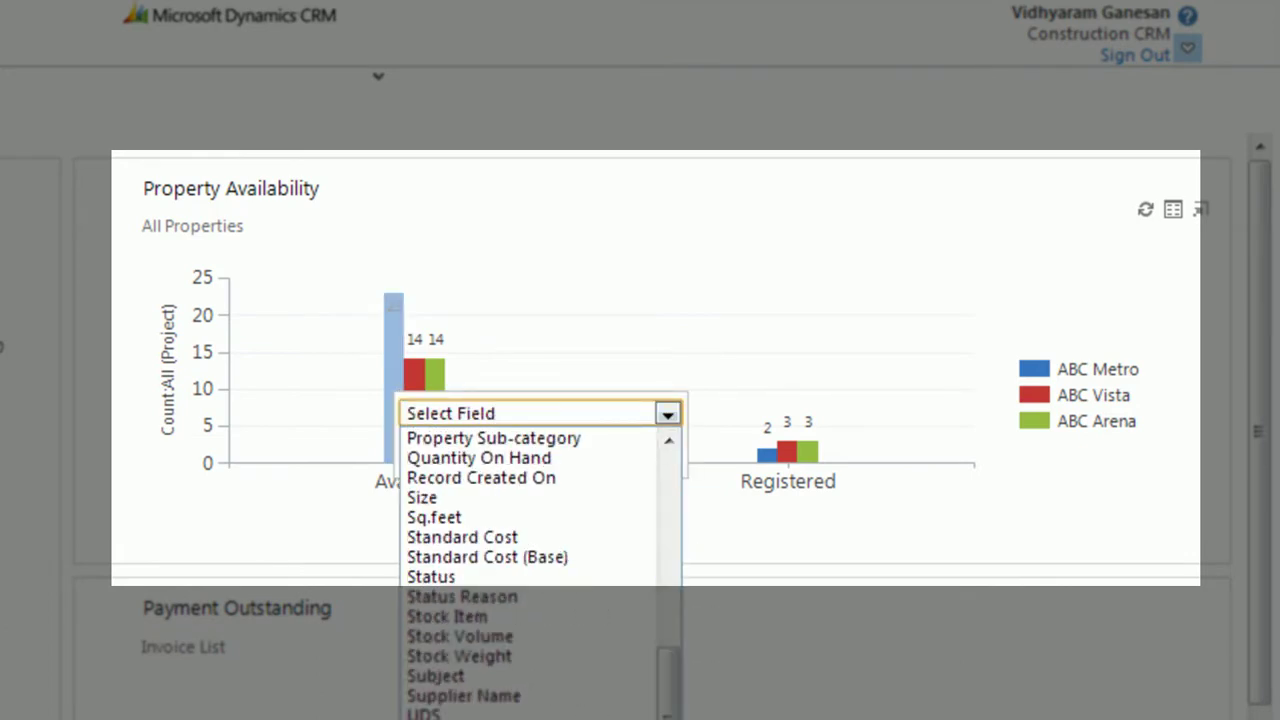
{"action": "left_click", "coordinate": [450, 718]}
{"action": "left_click", "coordinate": [664, 454]}
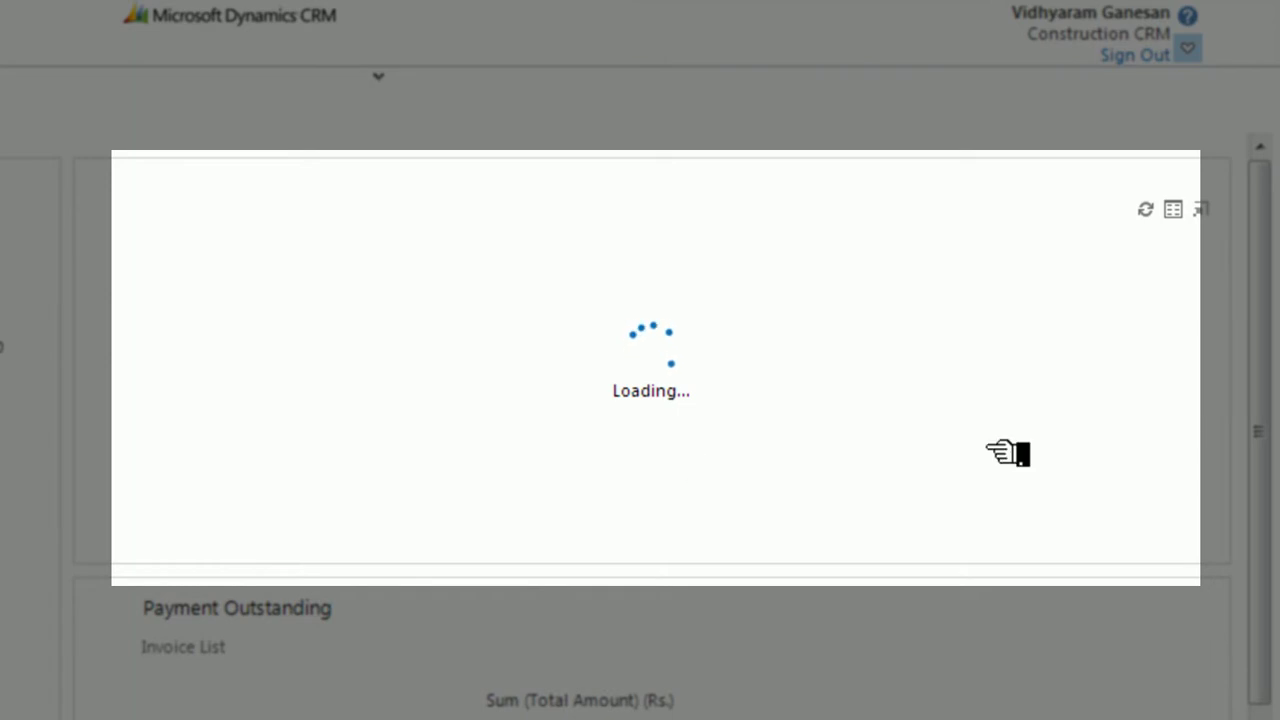
- Drill down the Group A bar of the Property Availability chart by Floor as a column chart
{"action": "mouse_move", "coordinate": [571, 318]}
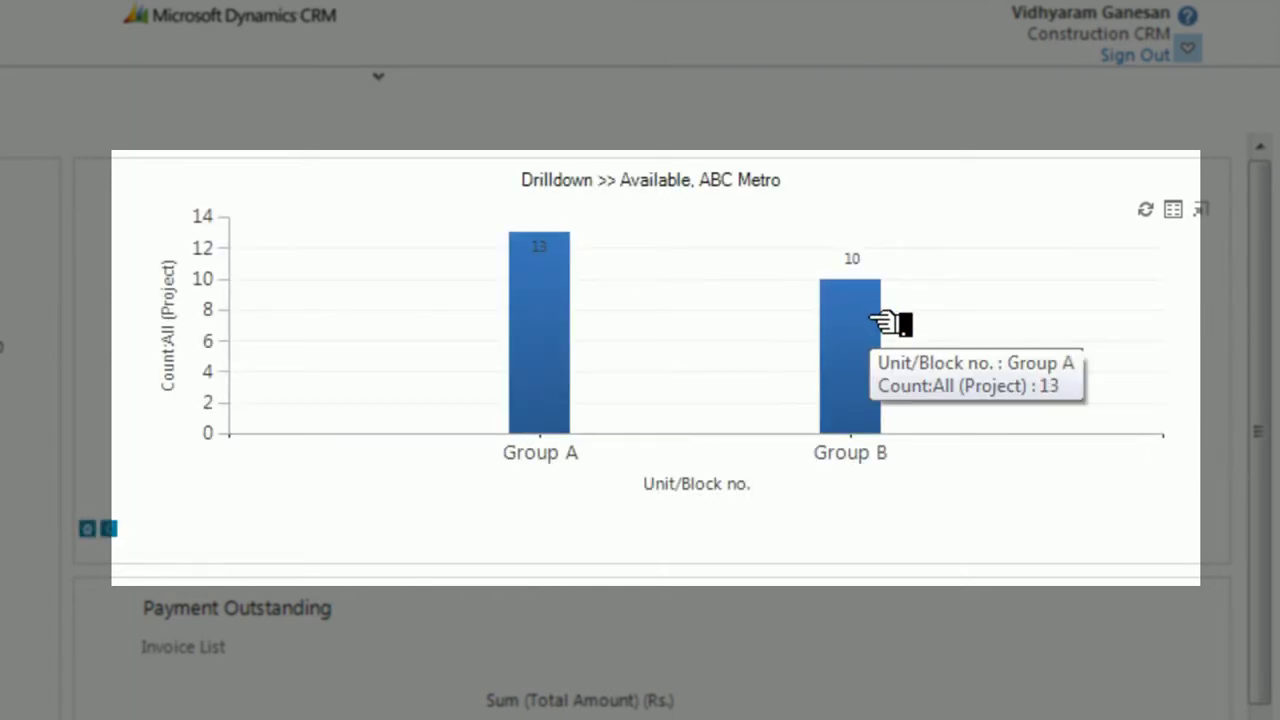
{"action": "left_click", "coordinate": [557, 326]}
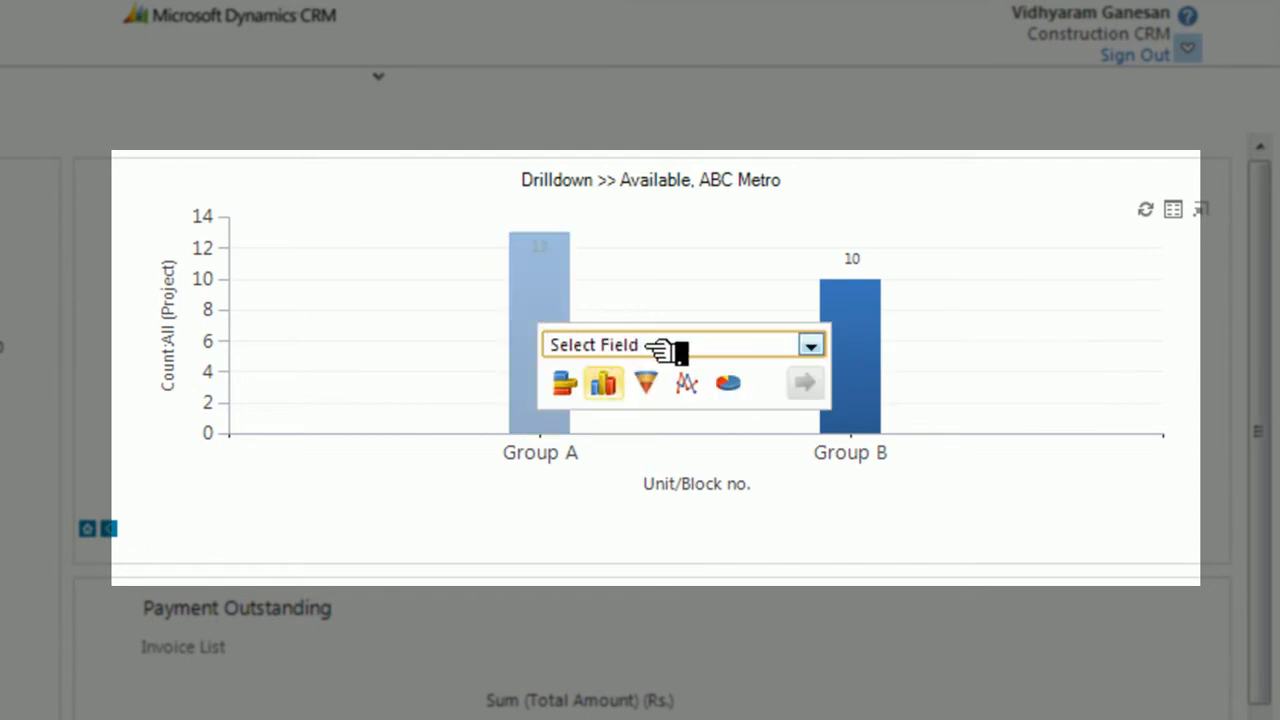
{"action": "left_click", "coordinate": [660, 345]}
{"action": "left_click_drag", "start_coordinate": [818, 466], "coordinate": [850, 535]}
{"action": "left_click", "coordinate": [714, 462]}
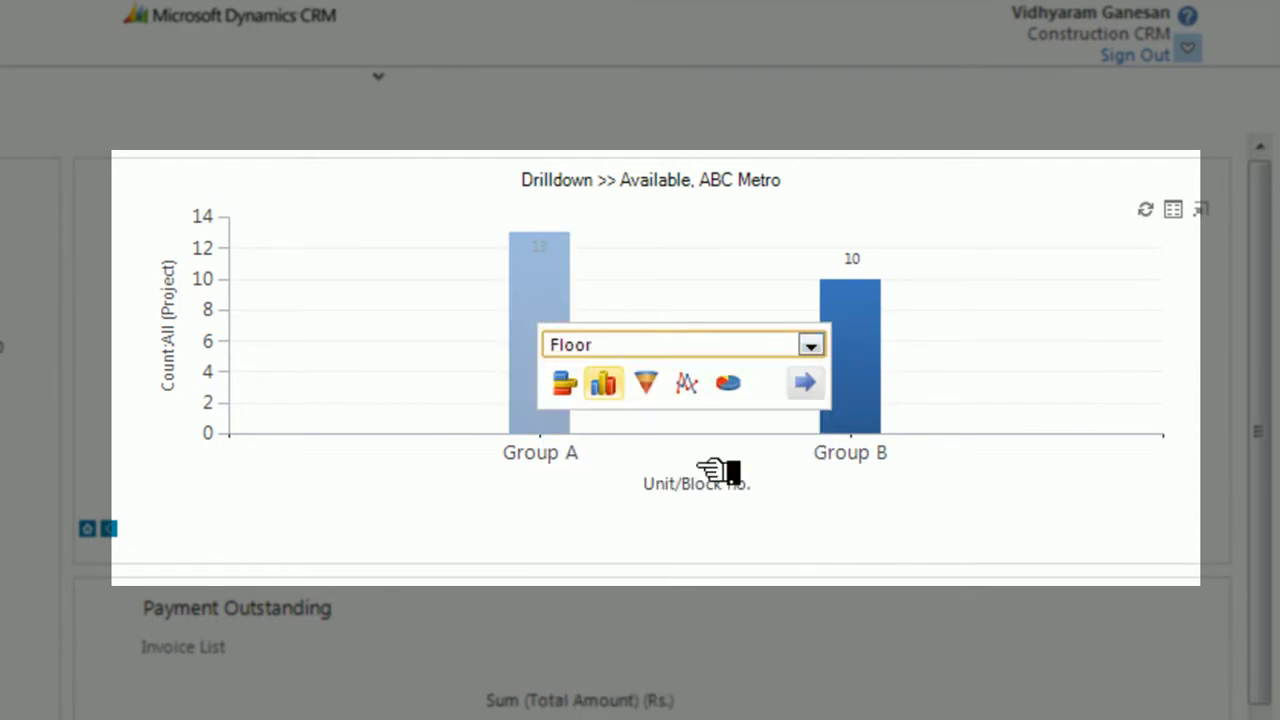
{"action": "left_click", "coordinate": [803, 388]}
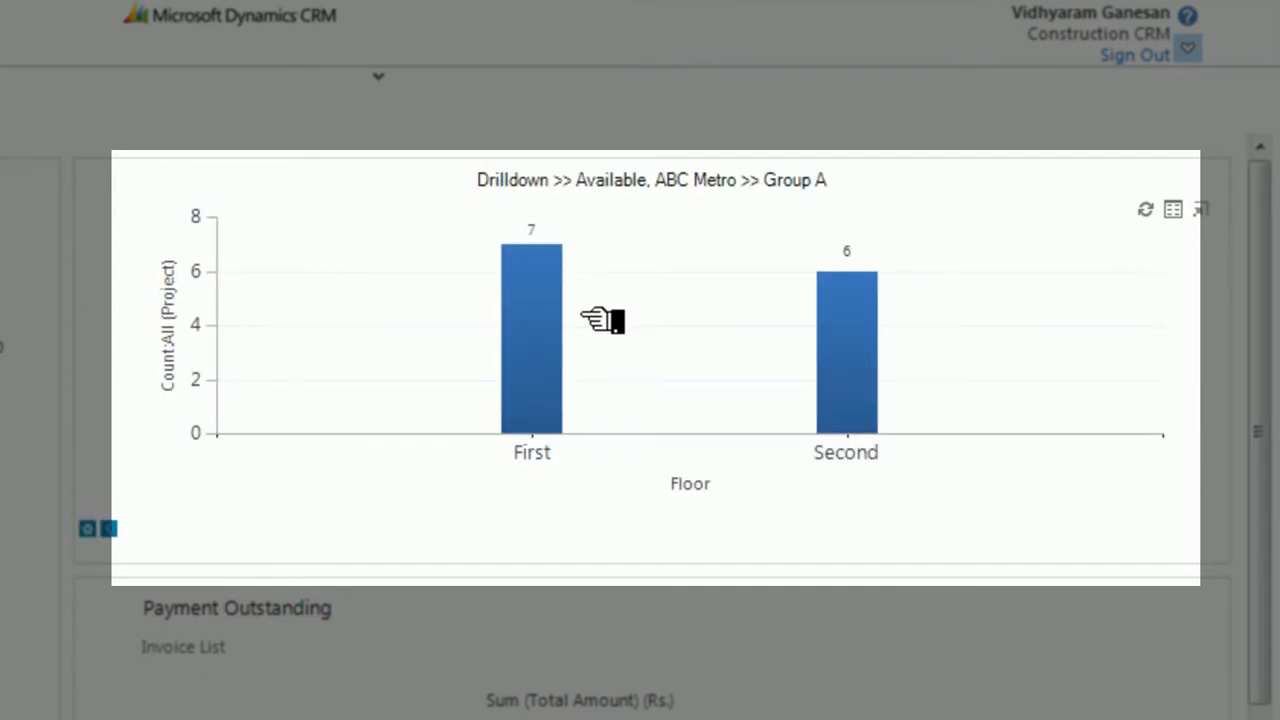
- Drill down the First floor bar of the Property Availability chart by Direction
{"action": "mouse_move", "coordinate": [537, 326]}
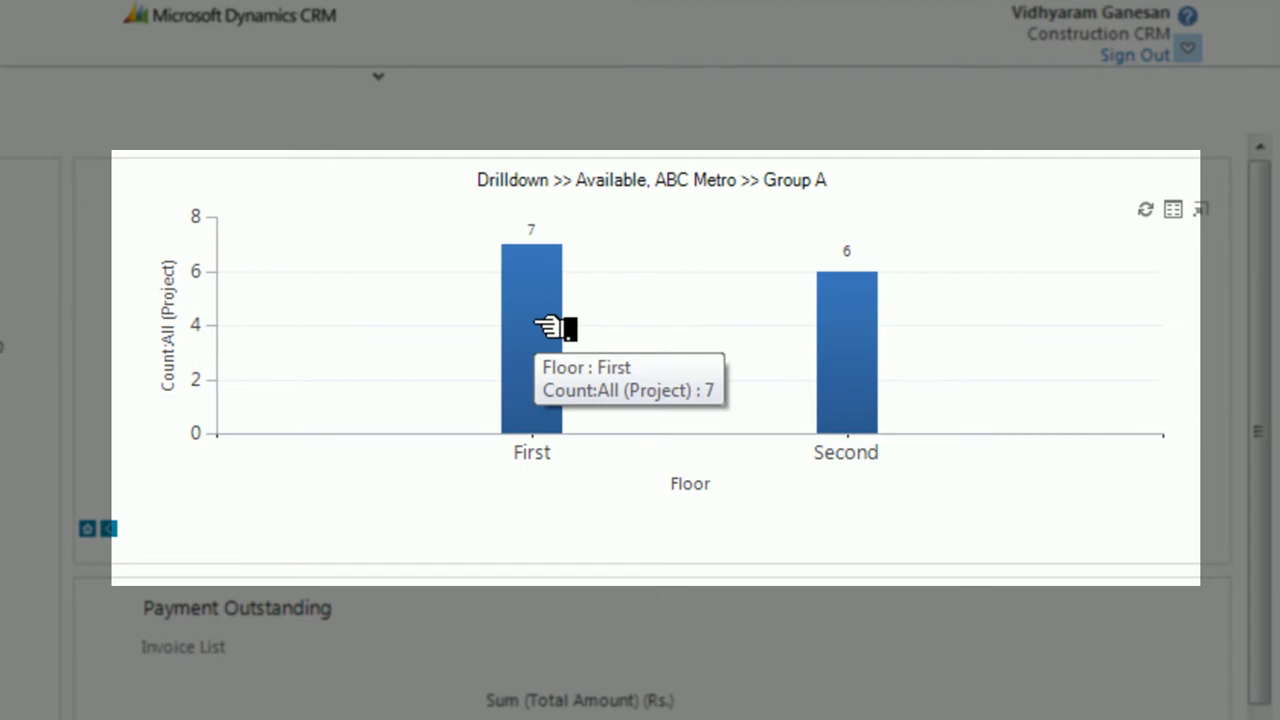
{"action": "mouse_move", "coordinate": [838, 366]}
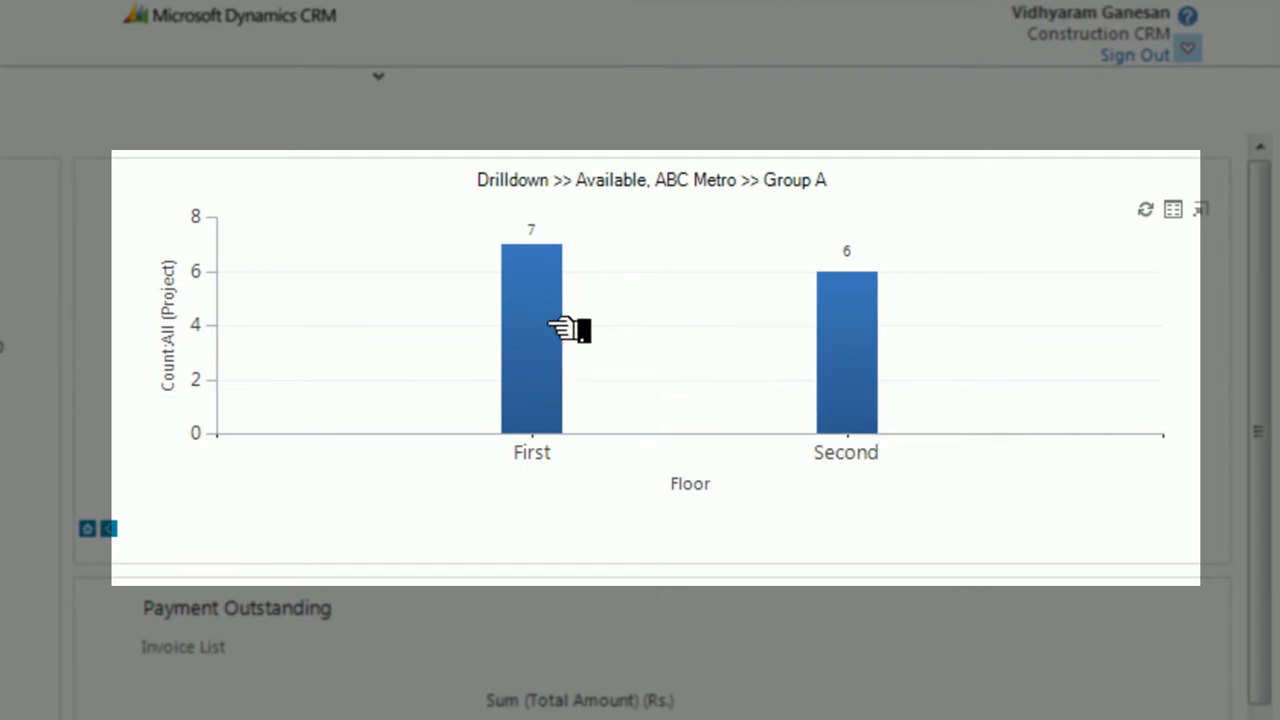
{"action": "left_click", "coordinate": [585, 333]}
{"action": "left_click", "coordinate": [700, 346]}
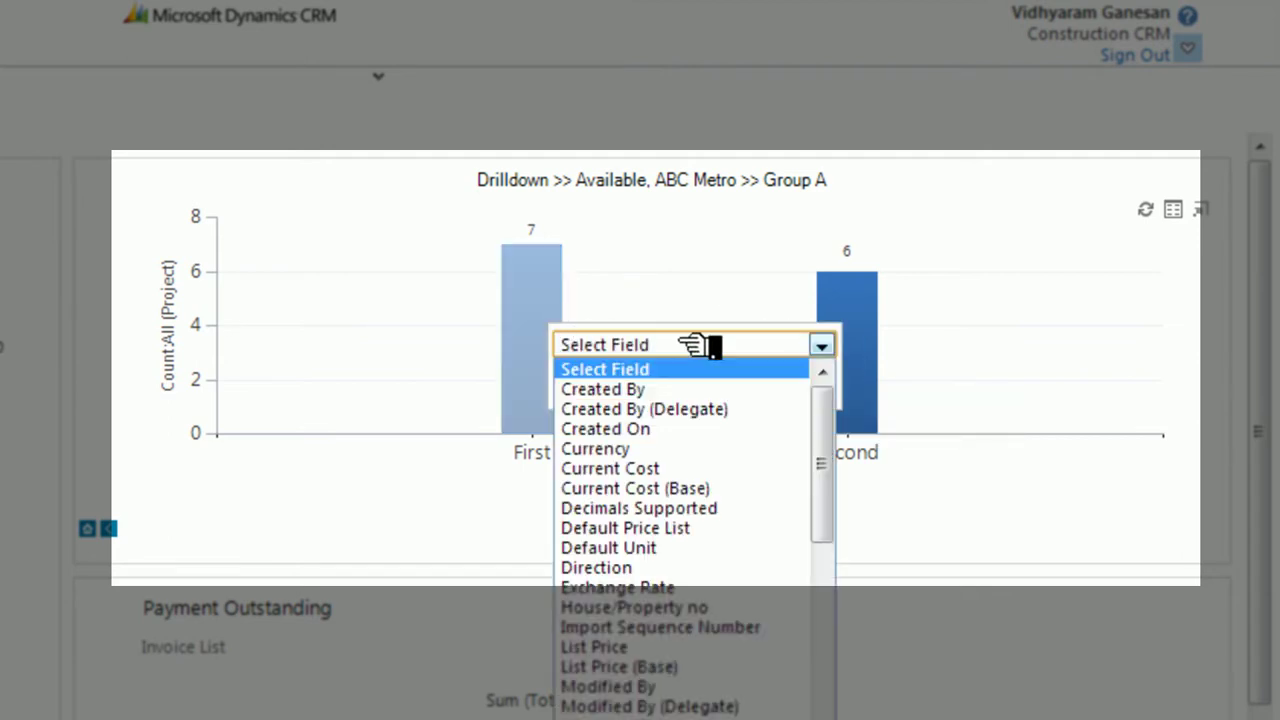
{"action": "left_click", "coordinate": [672, 568]}
{"action": "left_click", "coordinate": [822, 382]}
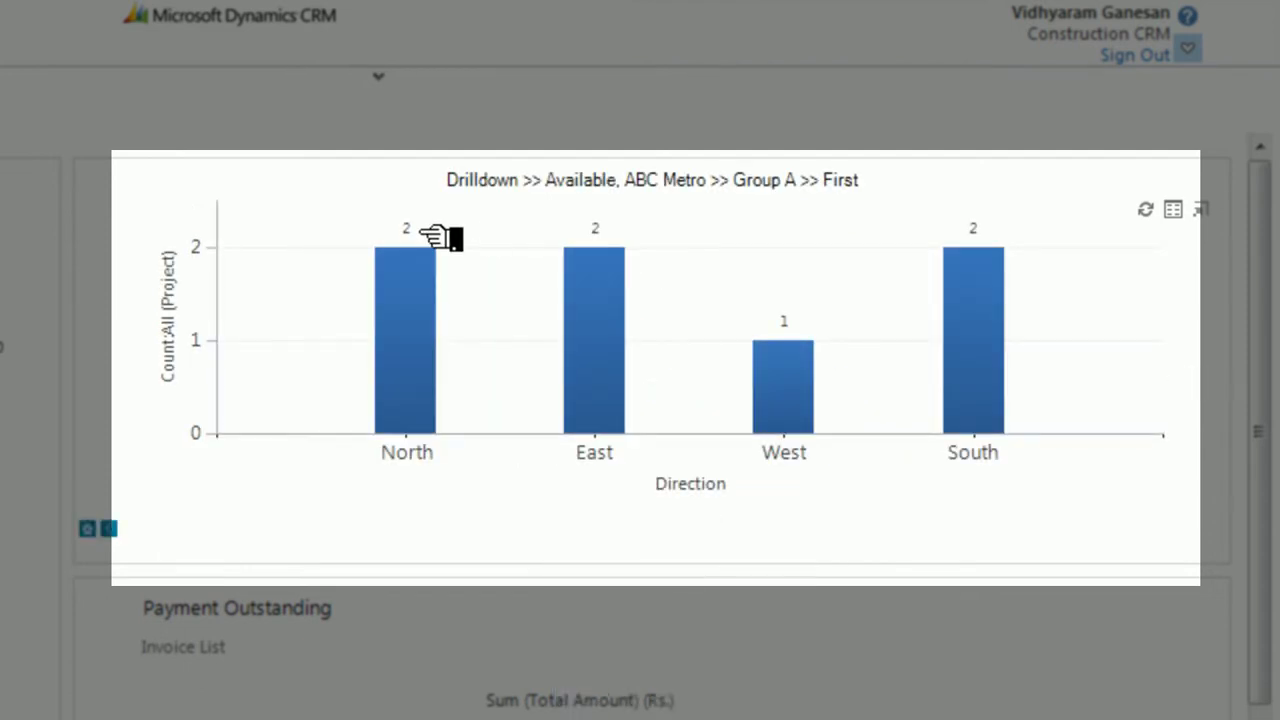
- Drill down the North bar of the Property Availability chart by Sq.feet and check the resulting bar's details
{"action": "left_click", "coordinate": [420, 290]}
{"action": "left_click", "coordinate": [520, 307]}
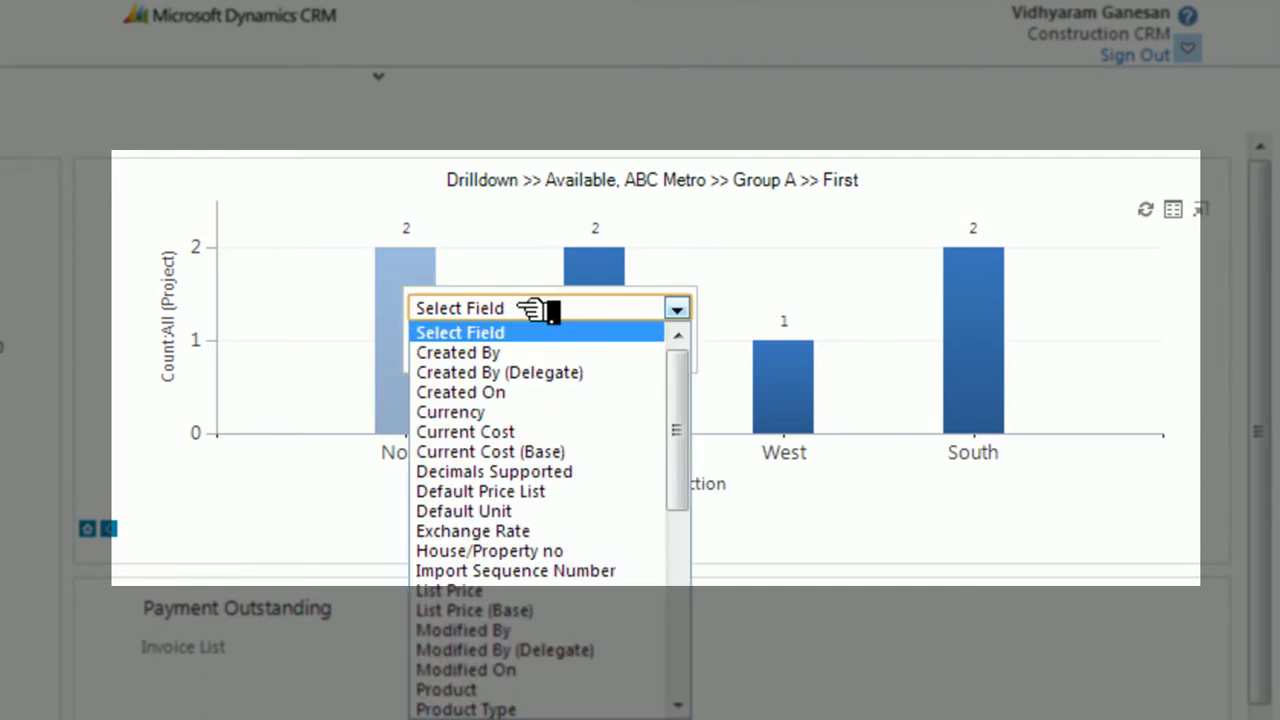
{"action": "left_click_drag", "start_coordinate": [678, 424], "coordinate": [690, 550]}
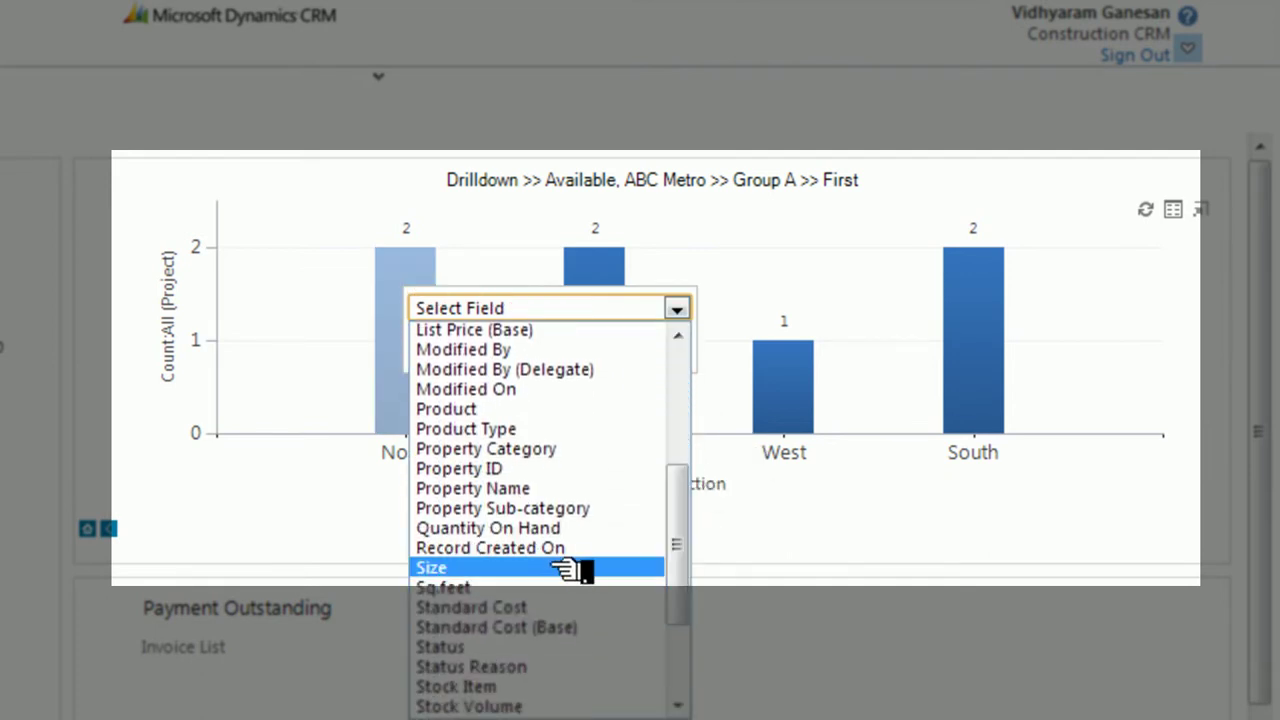
{"action": "left_click", "coordinate": [559, 585]}
{"action": "left_click", "coordinate": [686, 358]}
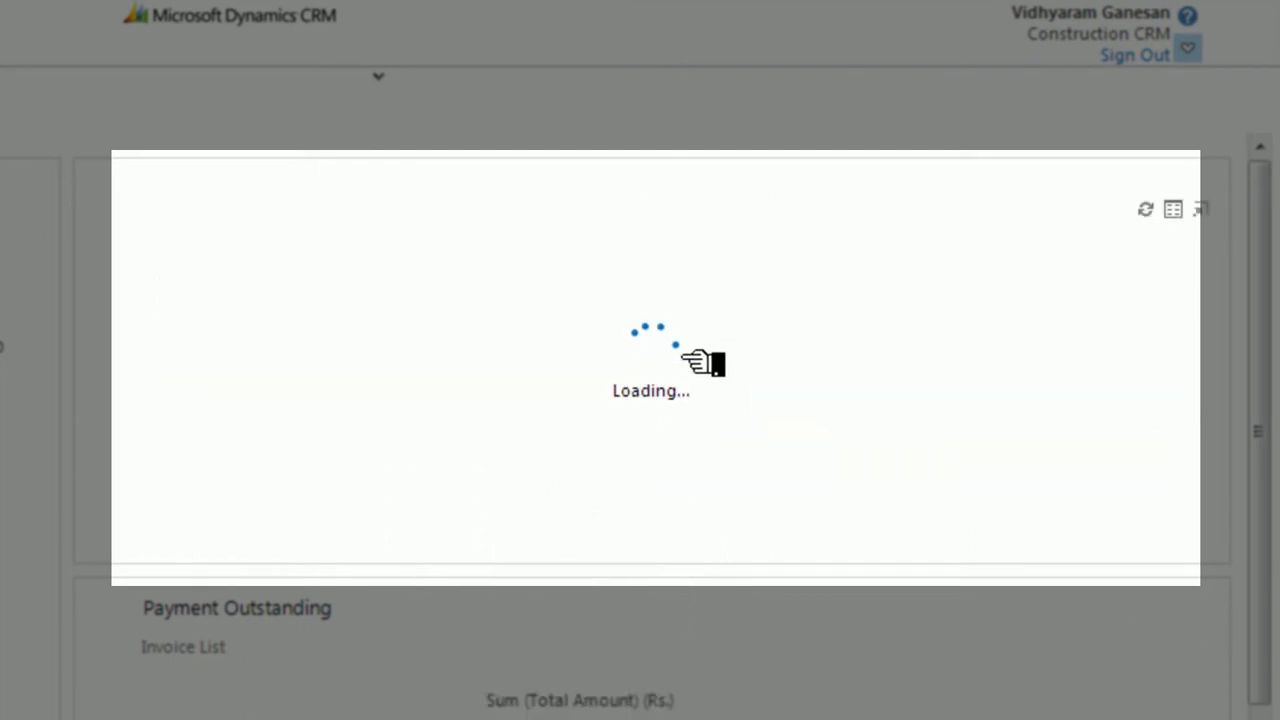
{"action": "mouse_move", "coordinate": [702, 363]}
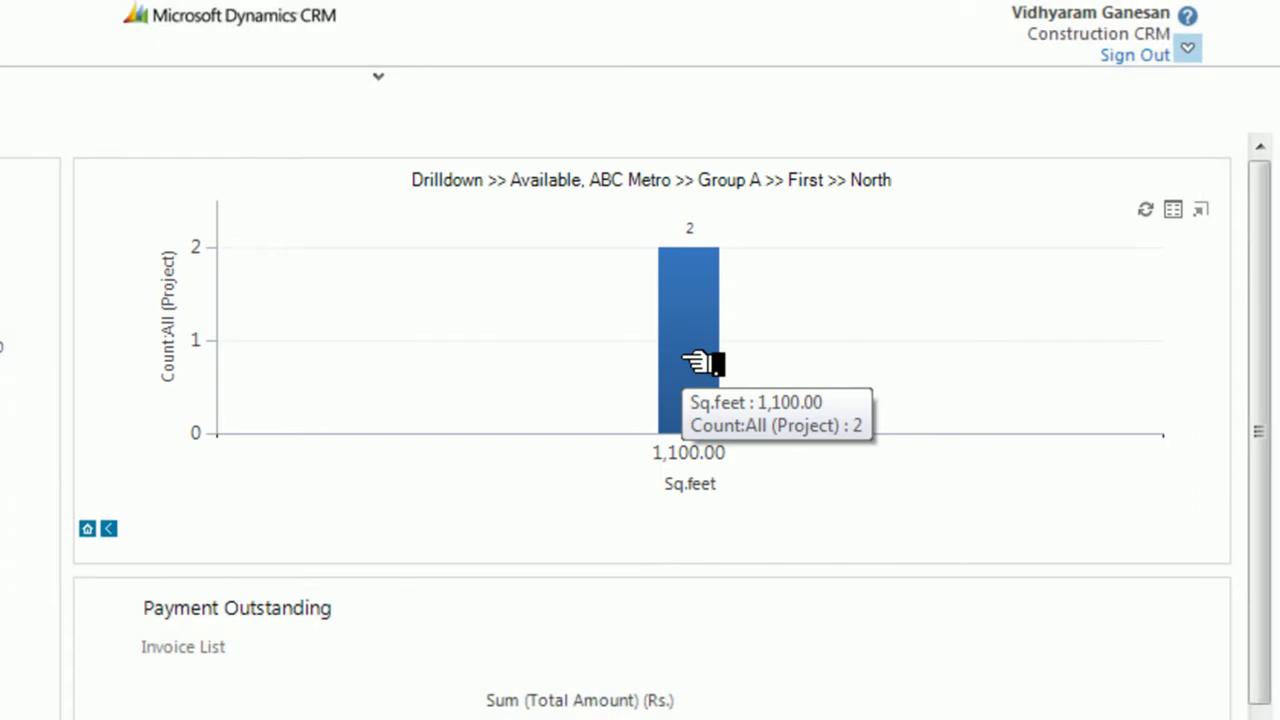
- Like the topmost 1 BHK Flat for Bachelor post in the What's New feed and reply "Good luck !!" to it
{"action": "left_click", "coordinate": [131, 104]}
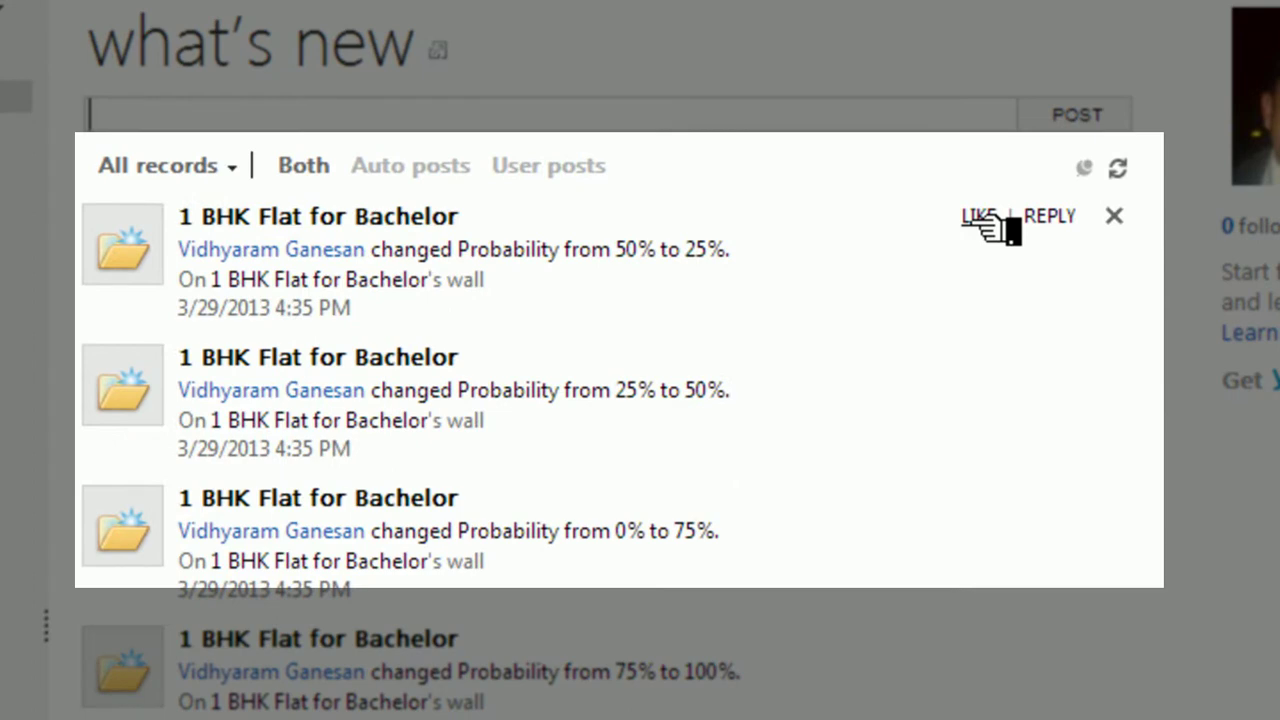
{"action": "left_click", "coordinate": [970, 217]}
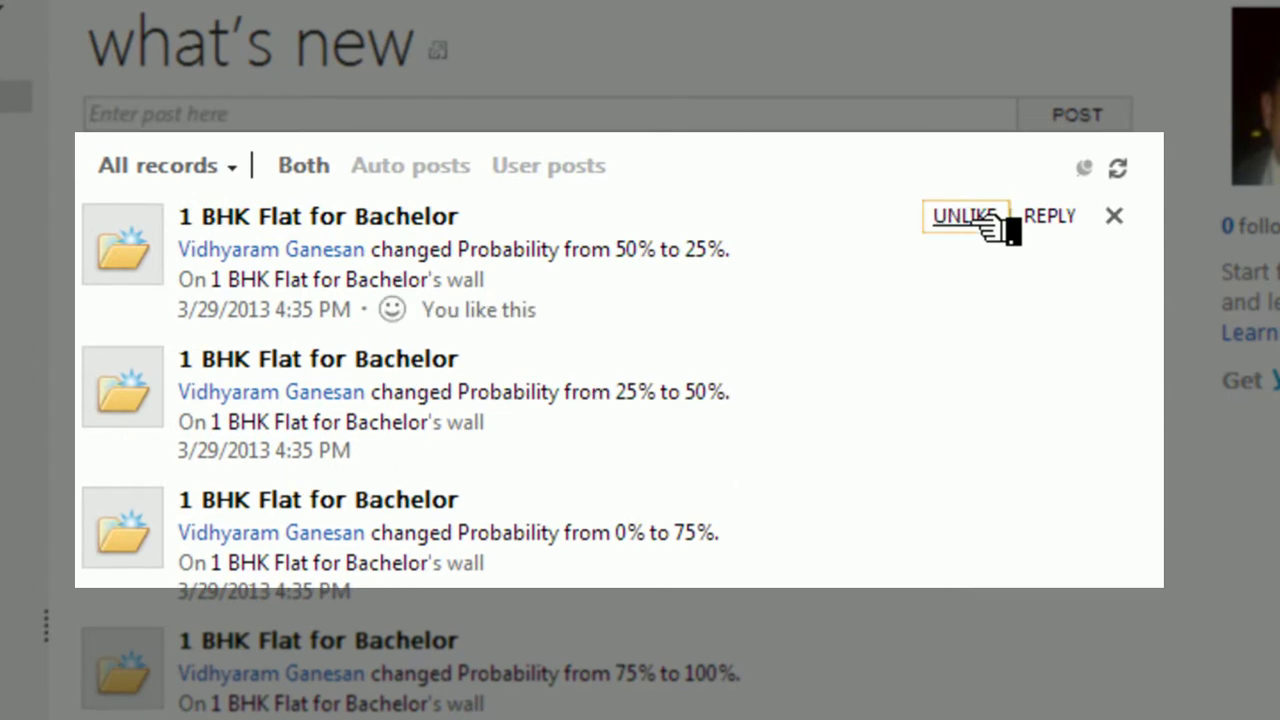
{"action": "left_click", "coordinate": [1040, 218]}
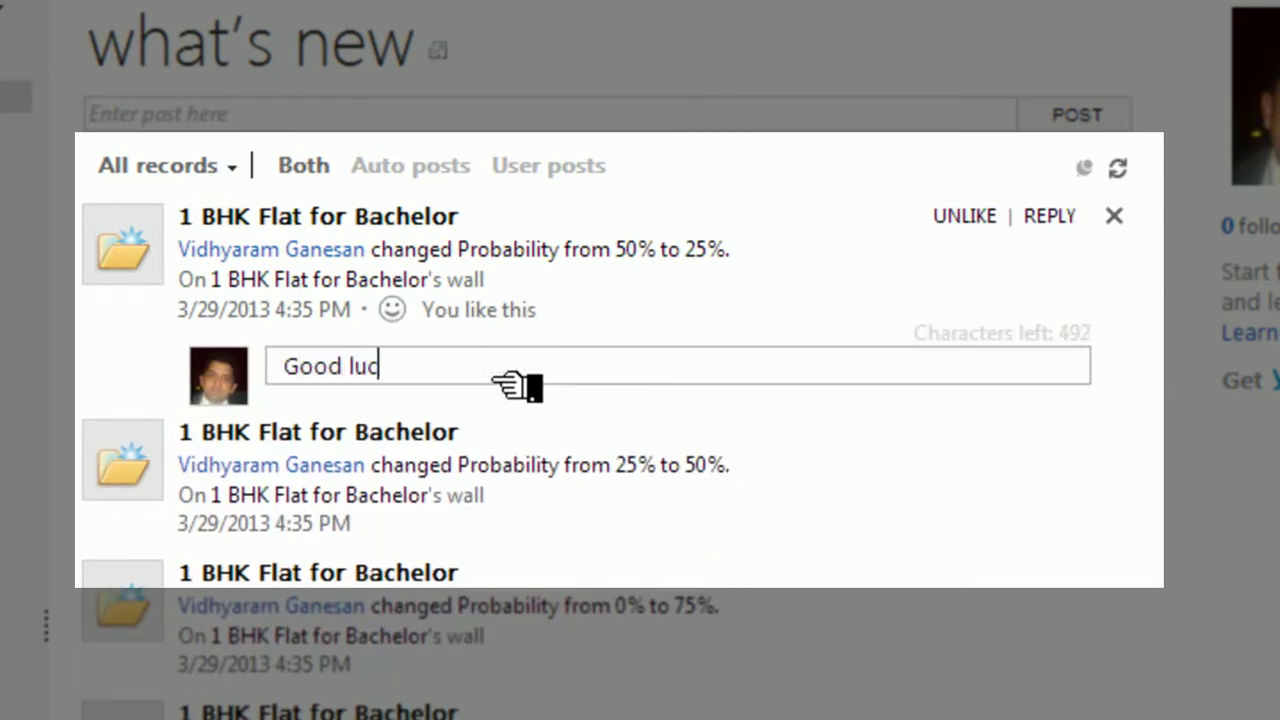
{"action": "type", "text": "Good luck !!"}
{"action": "key", "text": "Return"}
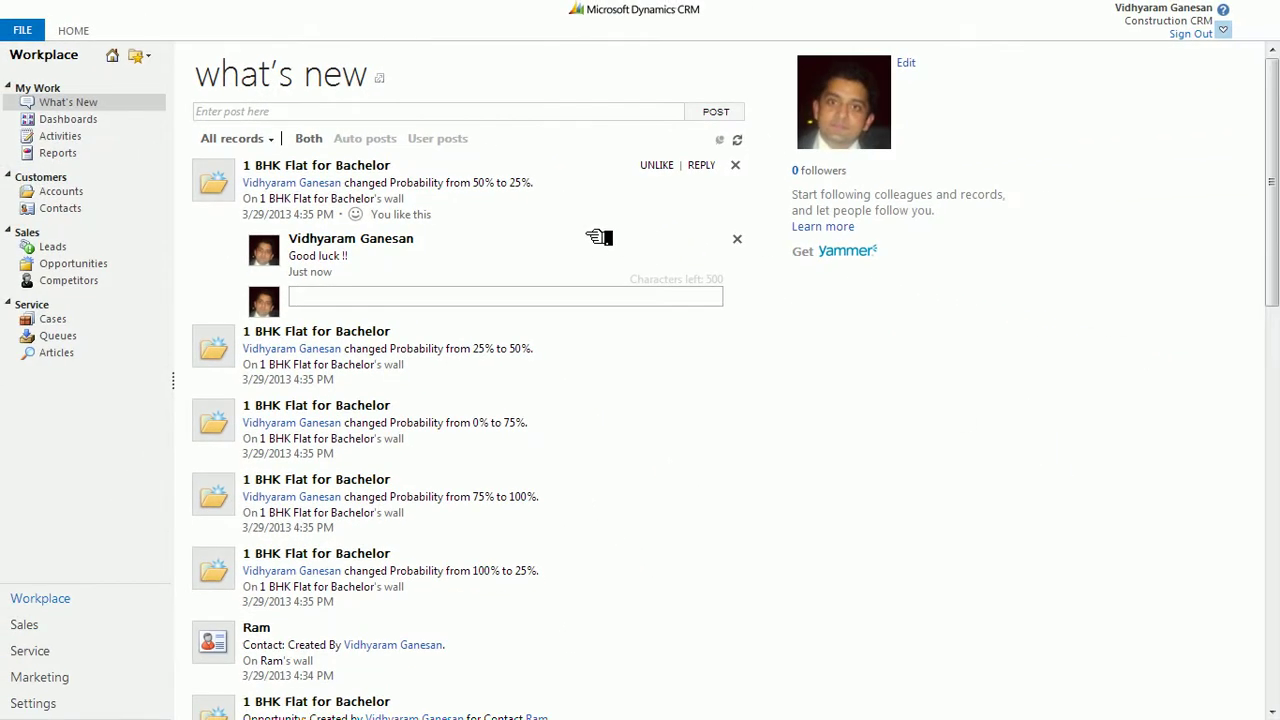
- Open the active price lists from the Product Catalog in the system settings
{"action": "left_click", "coordinate": [47, 705]}
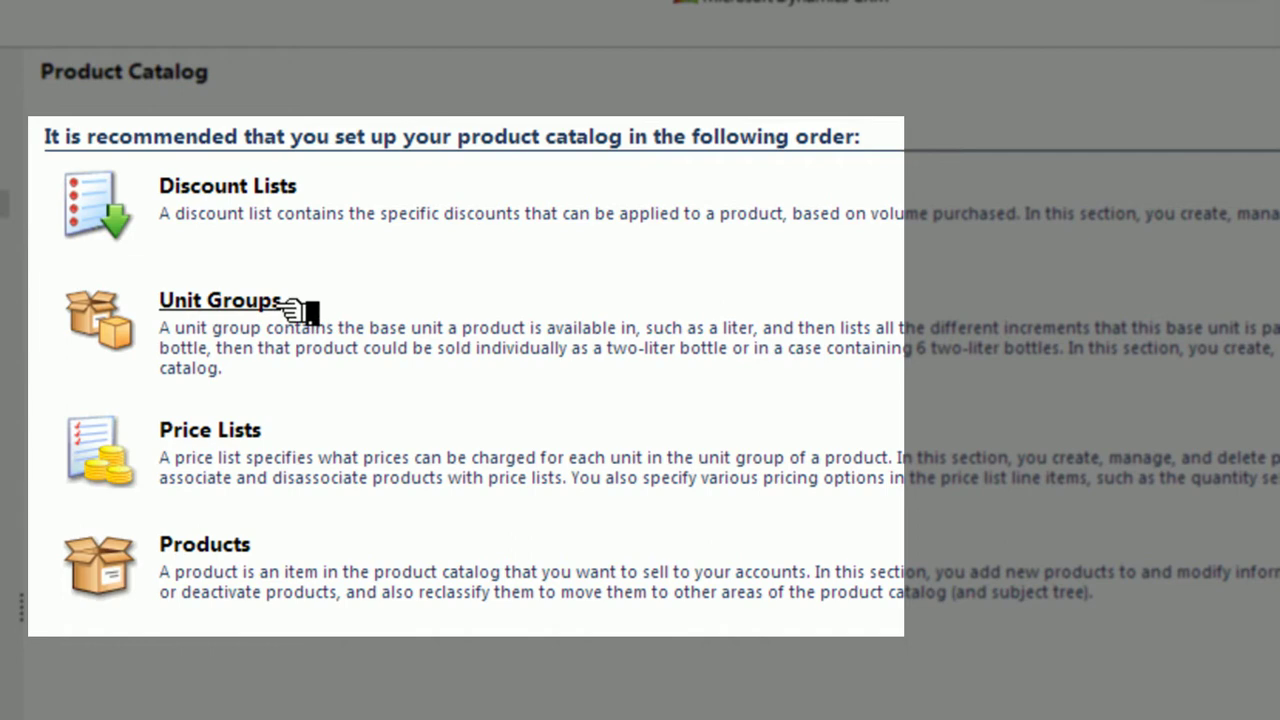
{"action": "left_click", "coordinate": [268, 429]}
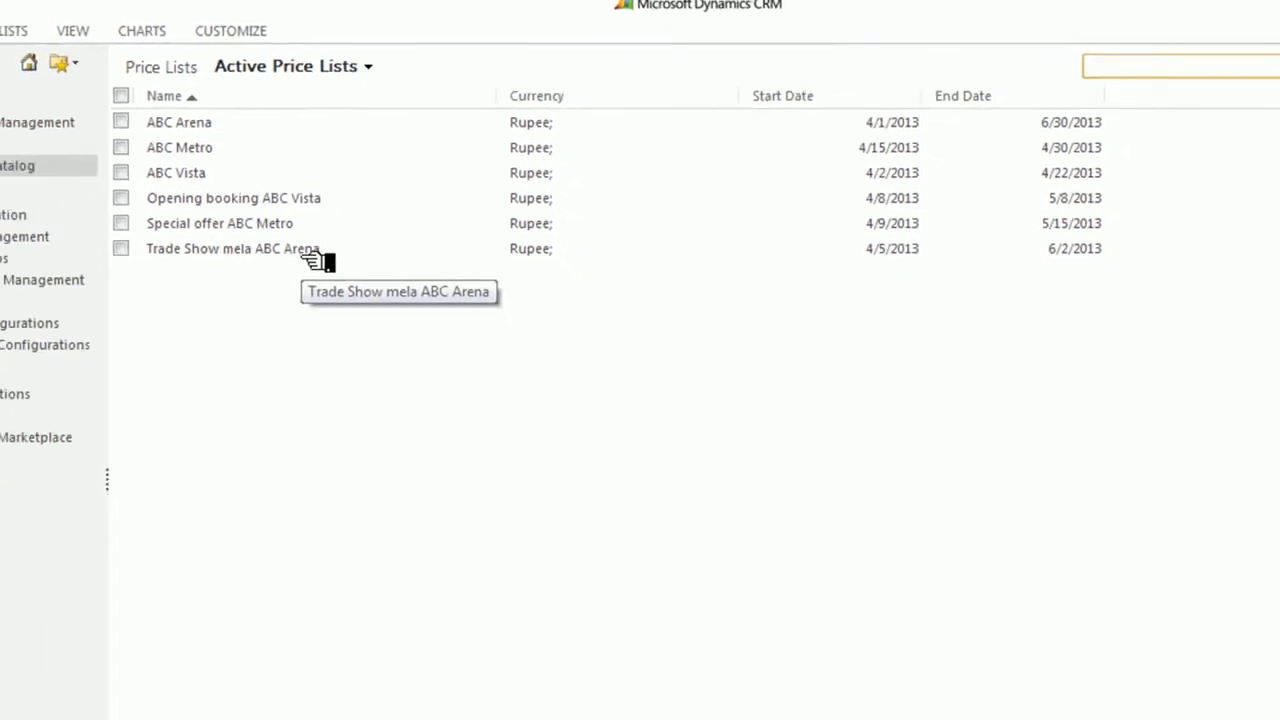
- Open the ABC Arena project record from Sales and review the available Project status, Property Sub-category and Property Category options
{"action": "left_click", "coordinate": [47, 625]}
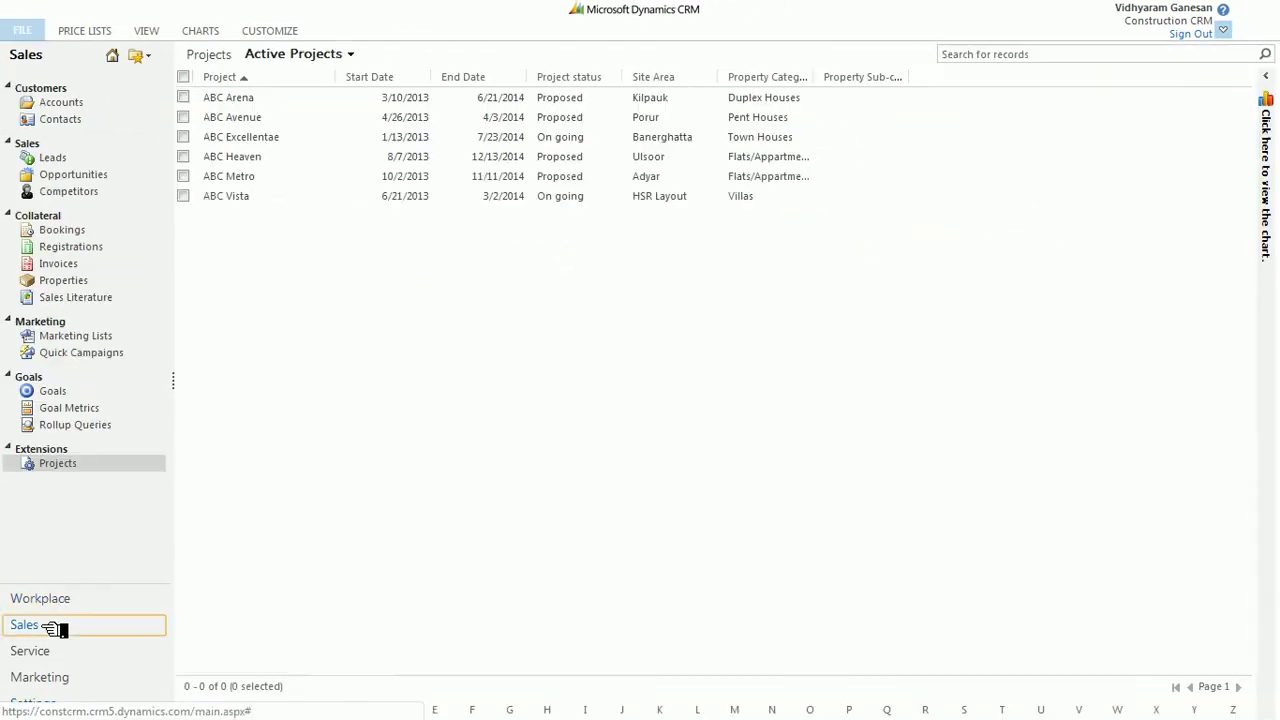
{"action": "double_click", "coordinate": [316, 110]}
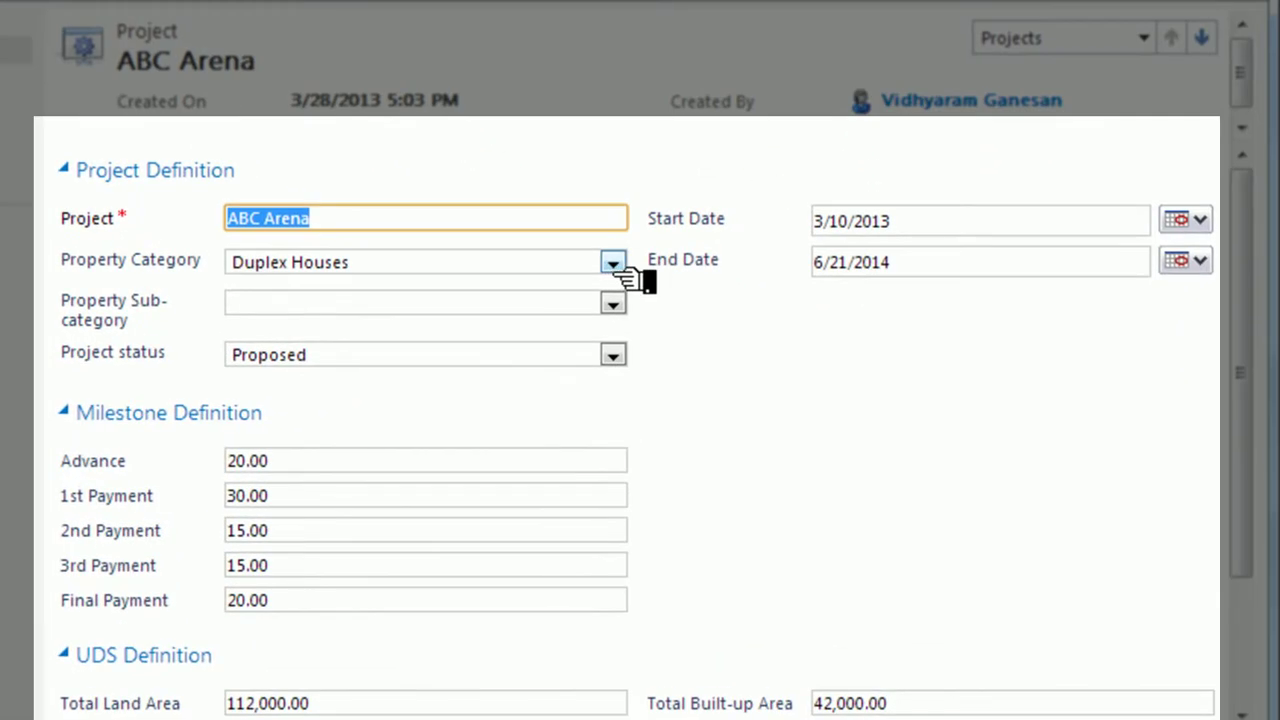
{"action": "left_click", "coordinate": [613, 355]}
{"action": "left_click", "coordinate": [613, 355]}
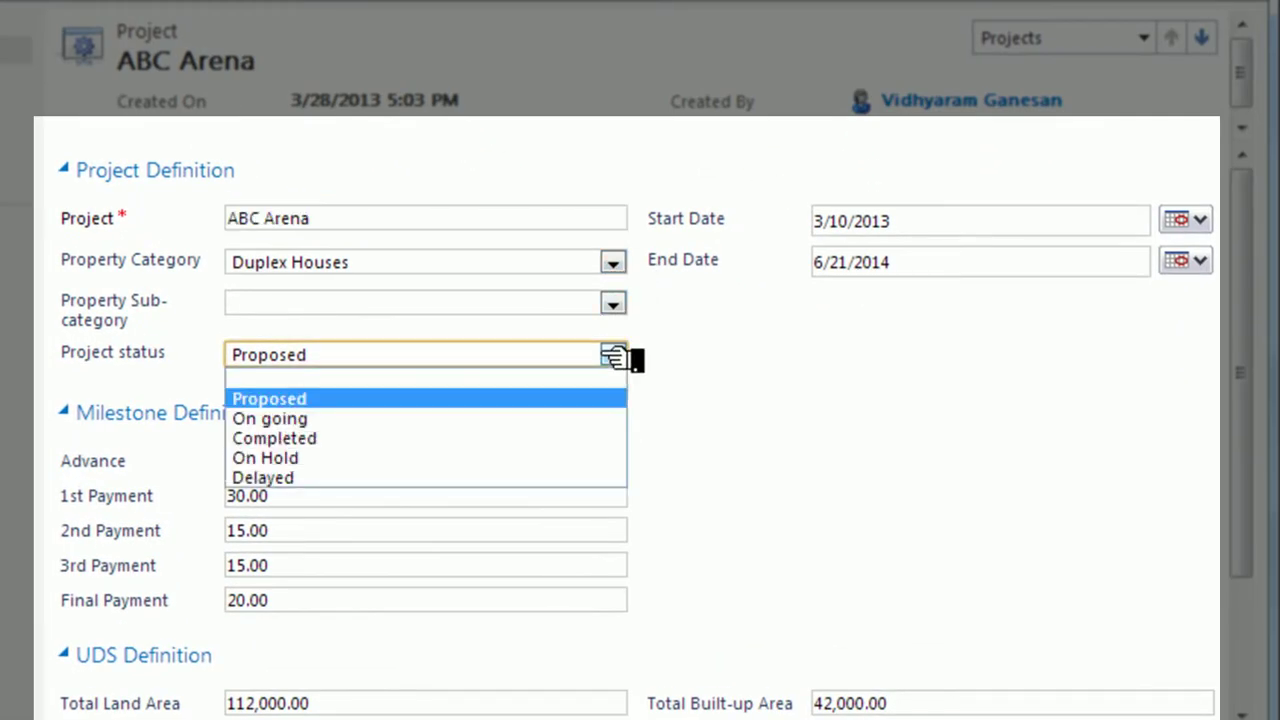
{"action": "left_click", "coordinate": [613, 356]}
{"action": "left_click", "coordinate": [614, 302]}
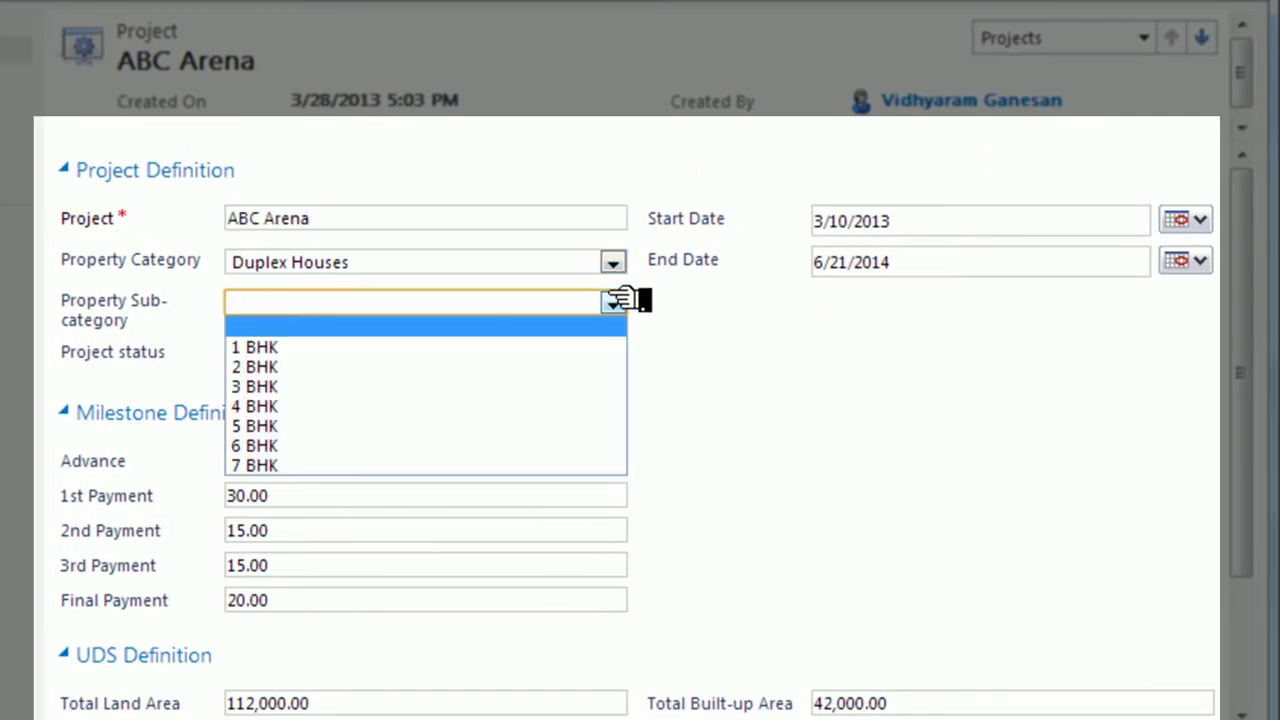
{"action": "left_click", "coordinate": [614, 302]}
{"action": "left_click", "coordinate": [613, 263]}
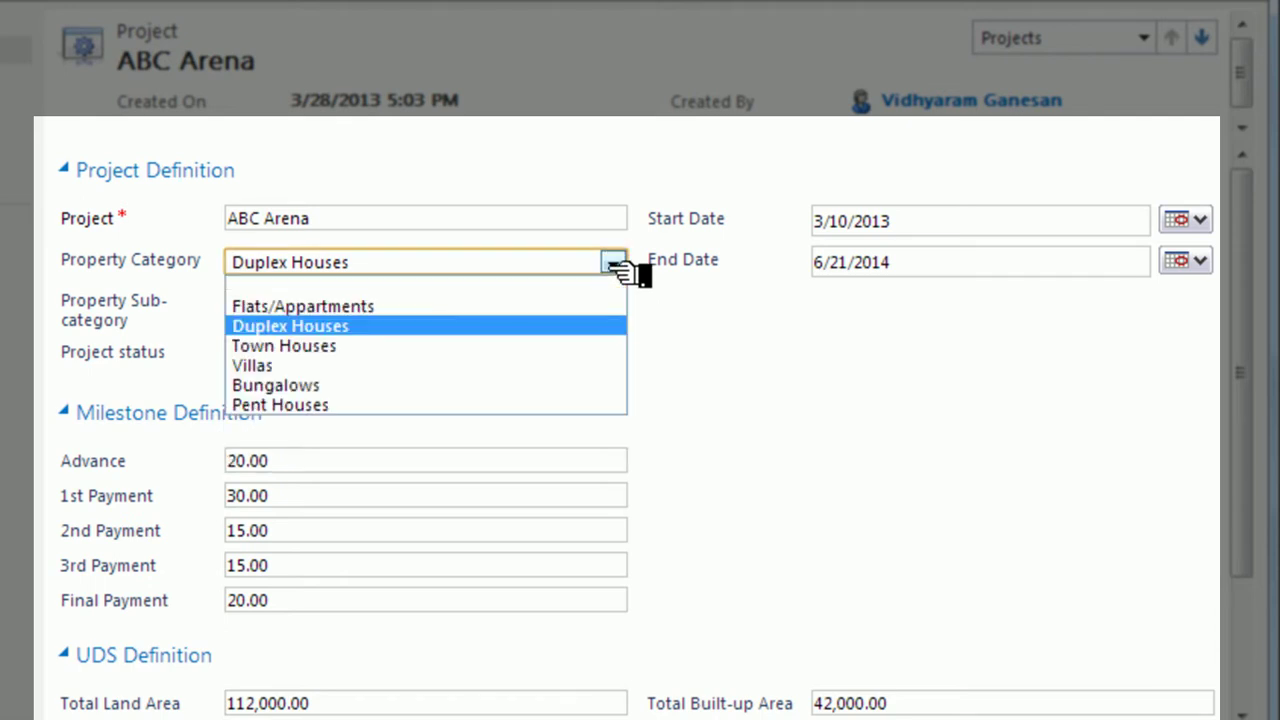
{"action": "left_click", "coordinate": [613, 263]}
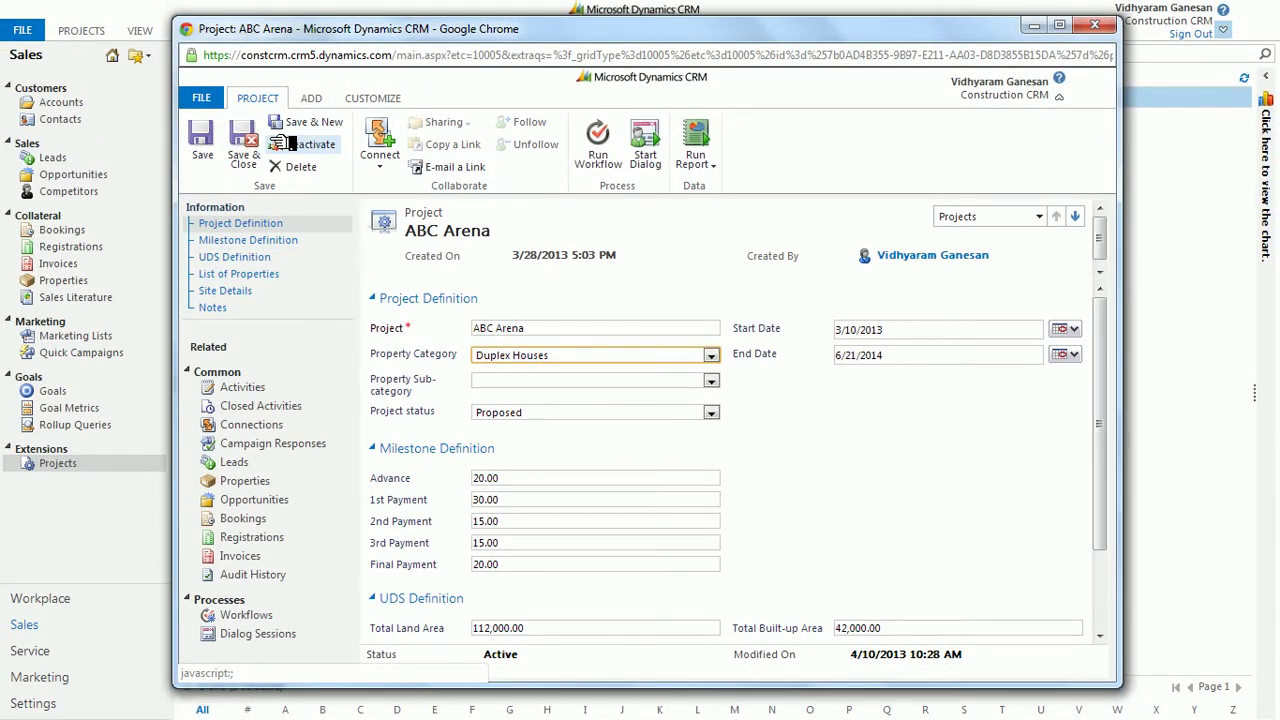
- Save and close the ABC Arena project record and open the Chennai Trade Show campaign from Marketing
{"action": "left_click", "coordinate": [256, 143]}
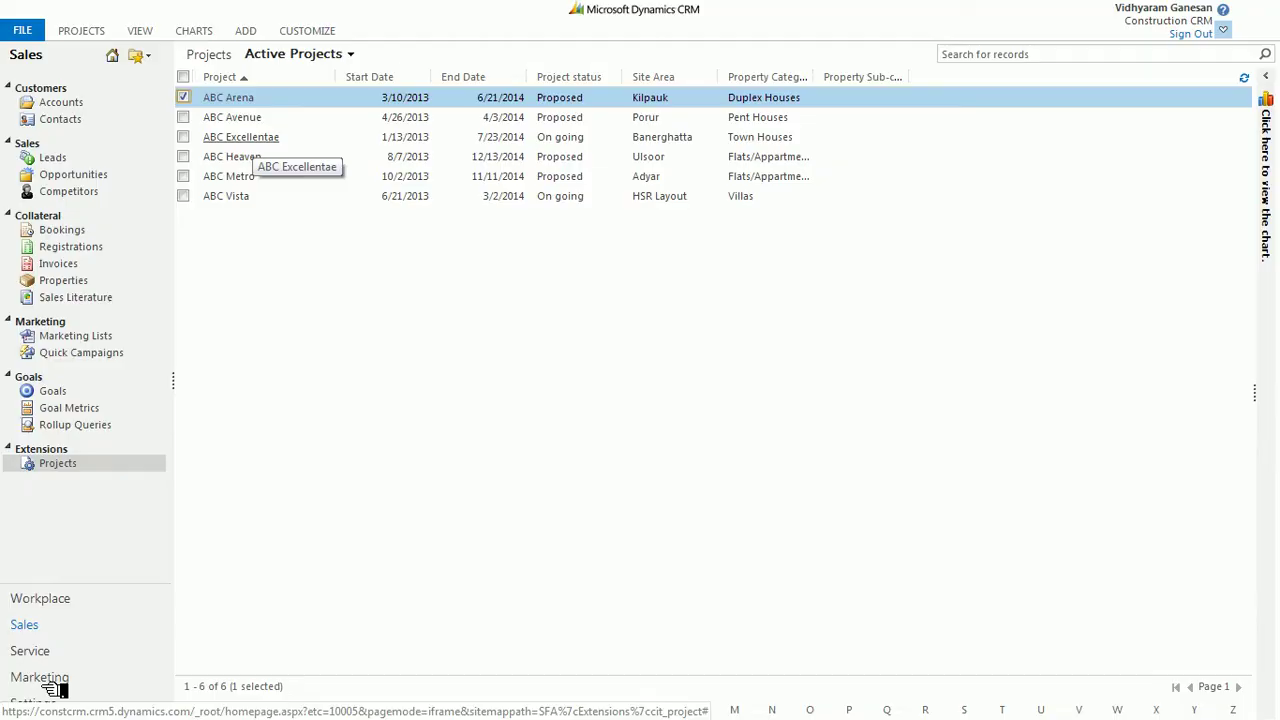
{"action": "left_click", "coordinate": [40, 678]}
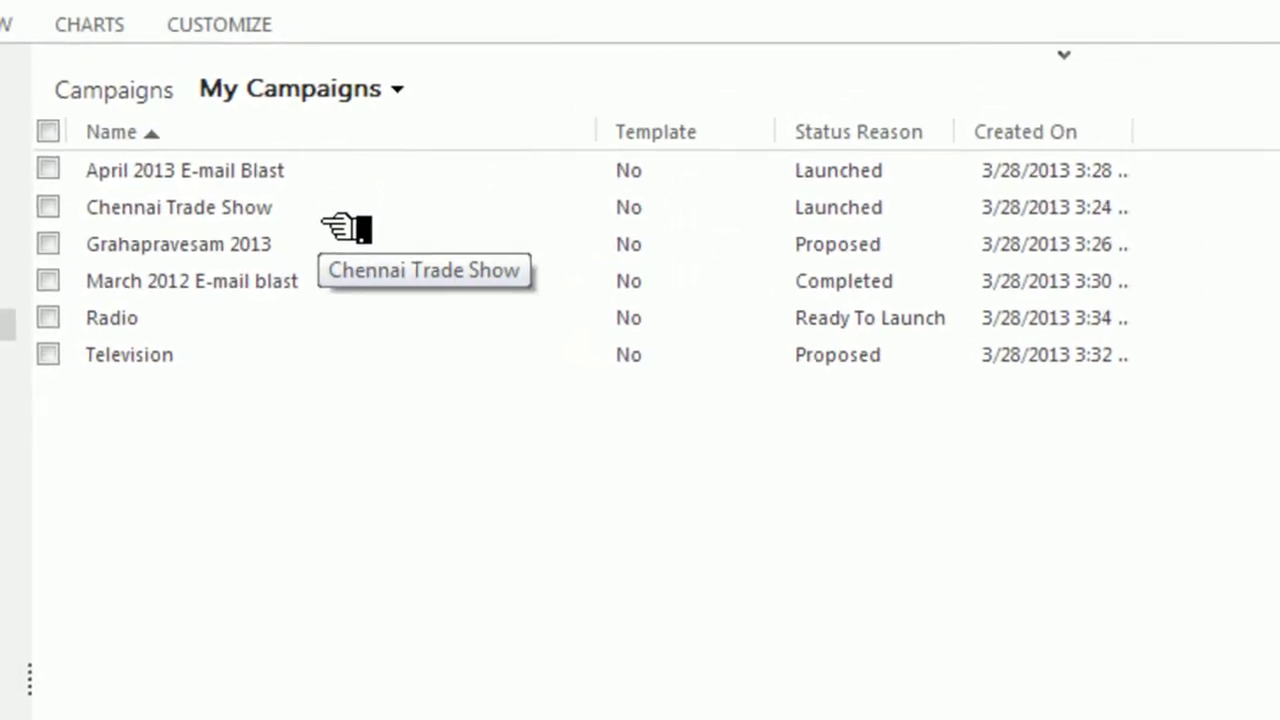
{"action": "double_click", "coordinate": [323, 214]}
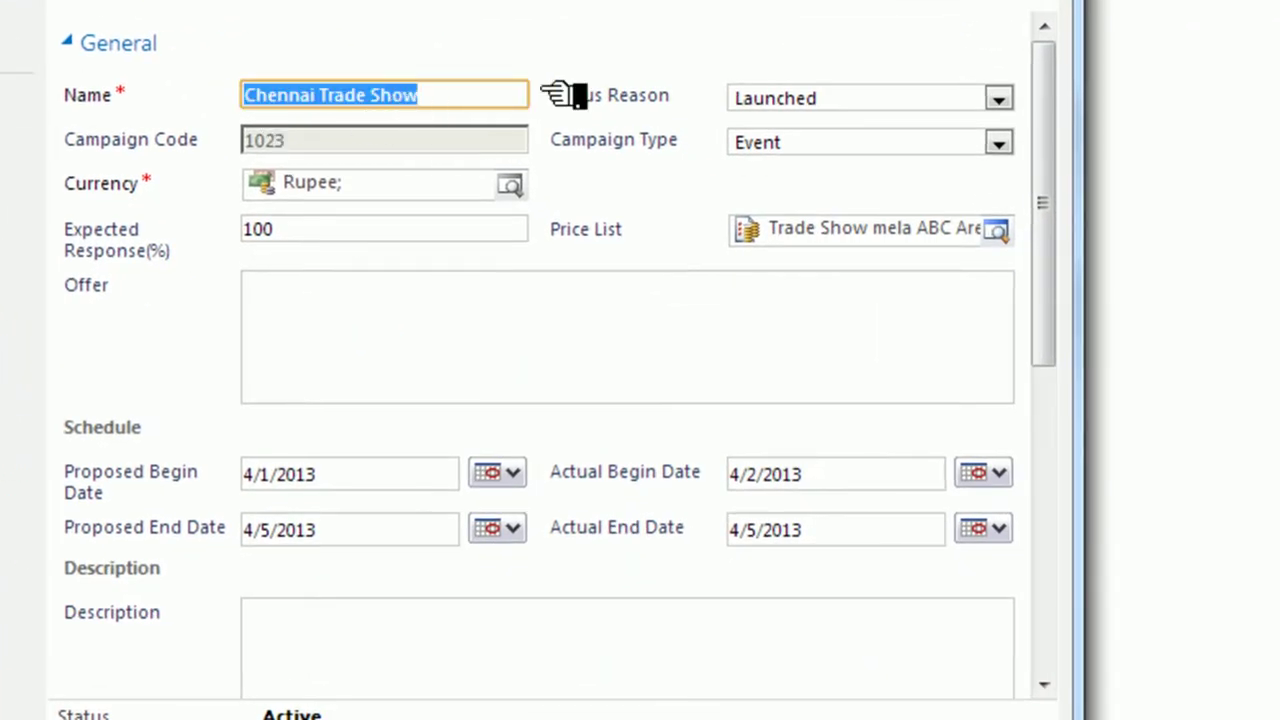
- Review the Status Reason and Campaign Type options available for the Chennai Trade Show campaign
{"action": "left_click", "coordinate": [805, 97]}
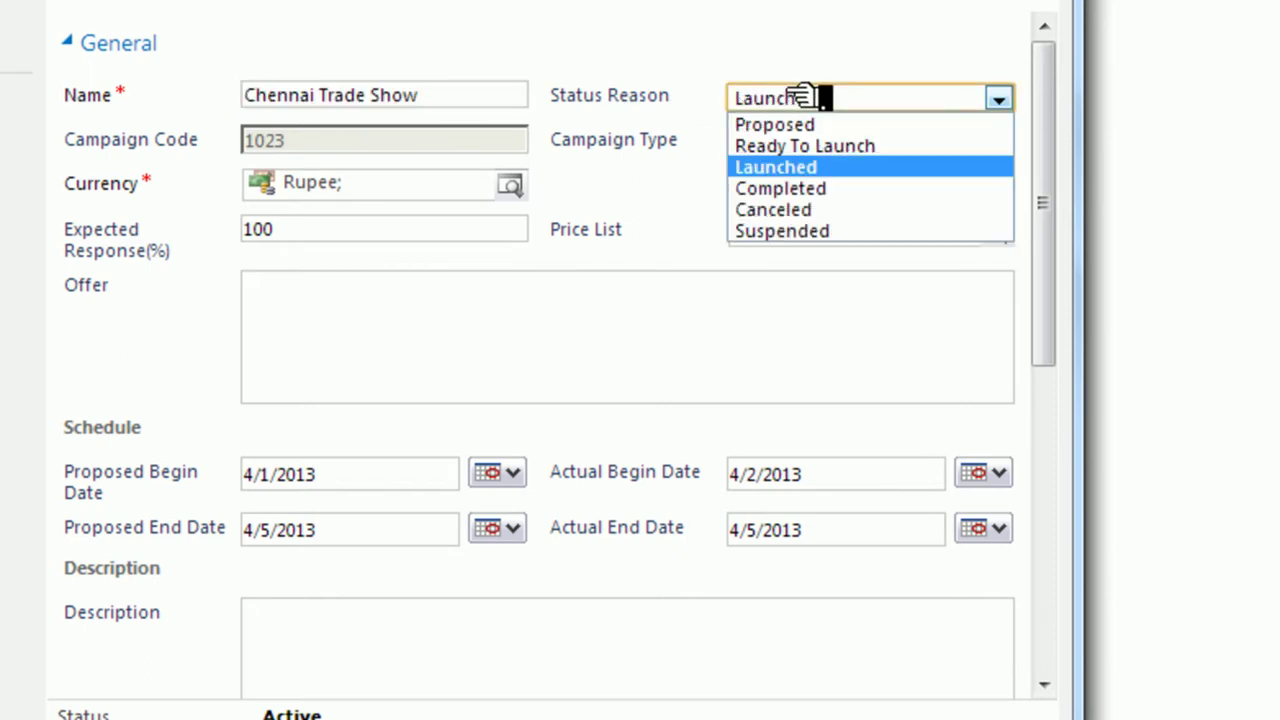
{"action": "left_click", "coordinate": [805, 97]}
{"action": "left_click", "coordinate": [882, 148]}
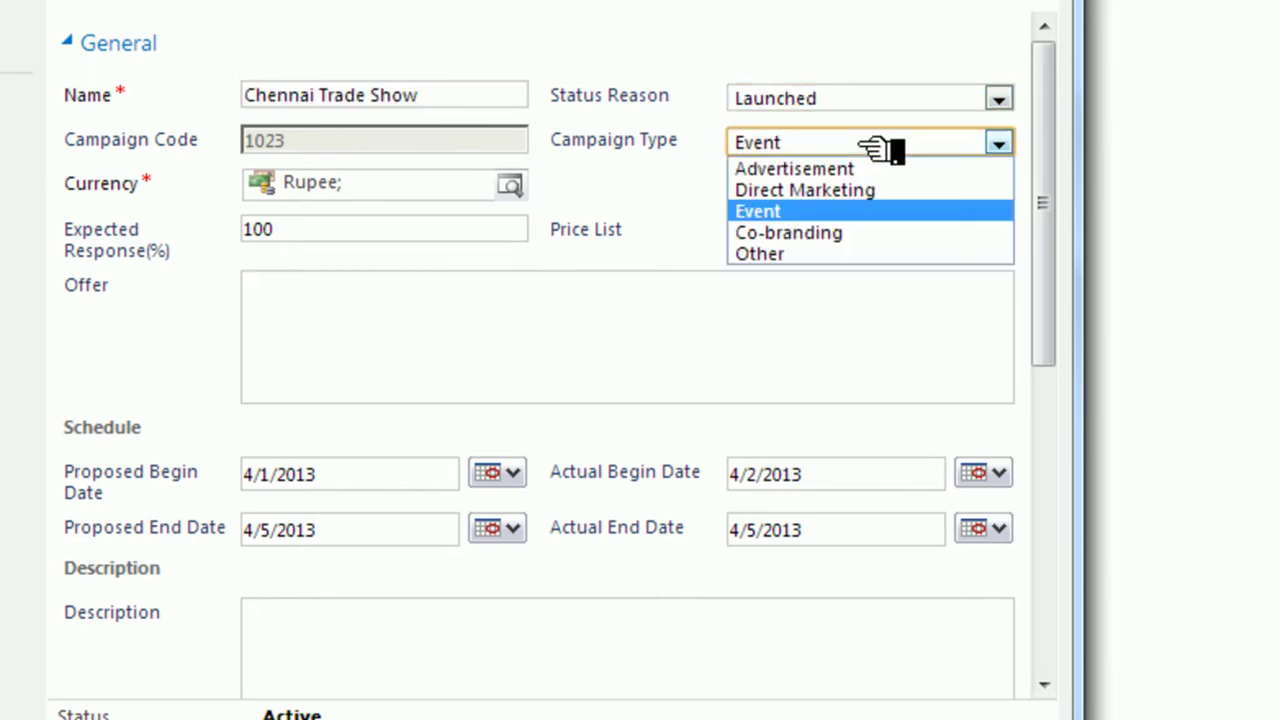
{"action": "left_click", "coordinate": [895, 137]}
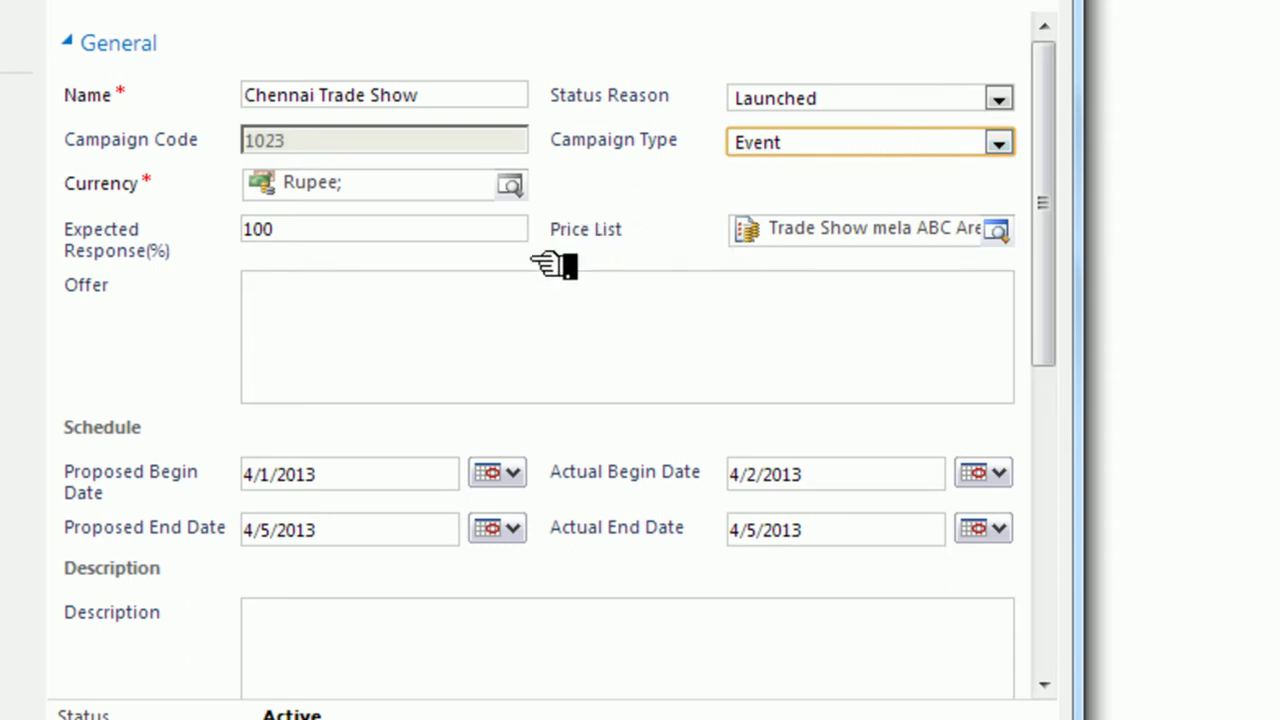
- Review the campaign's Financials and Administration details and its associated campaign activities
{"action": "left_click_drag", "start_coordinate": [1035, 234], "coordinate": [1078, 553]}
{"action": "scroll", "coordinate": [1090, 556], "scroll_direction": "down", "scroll_amount": 1}
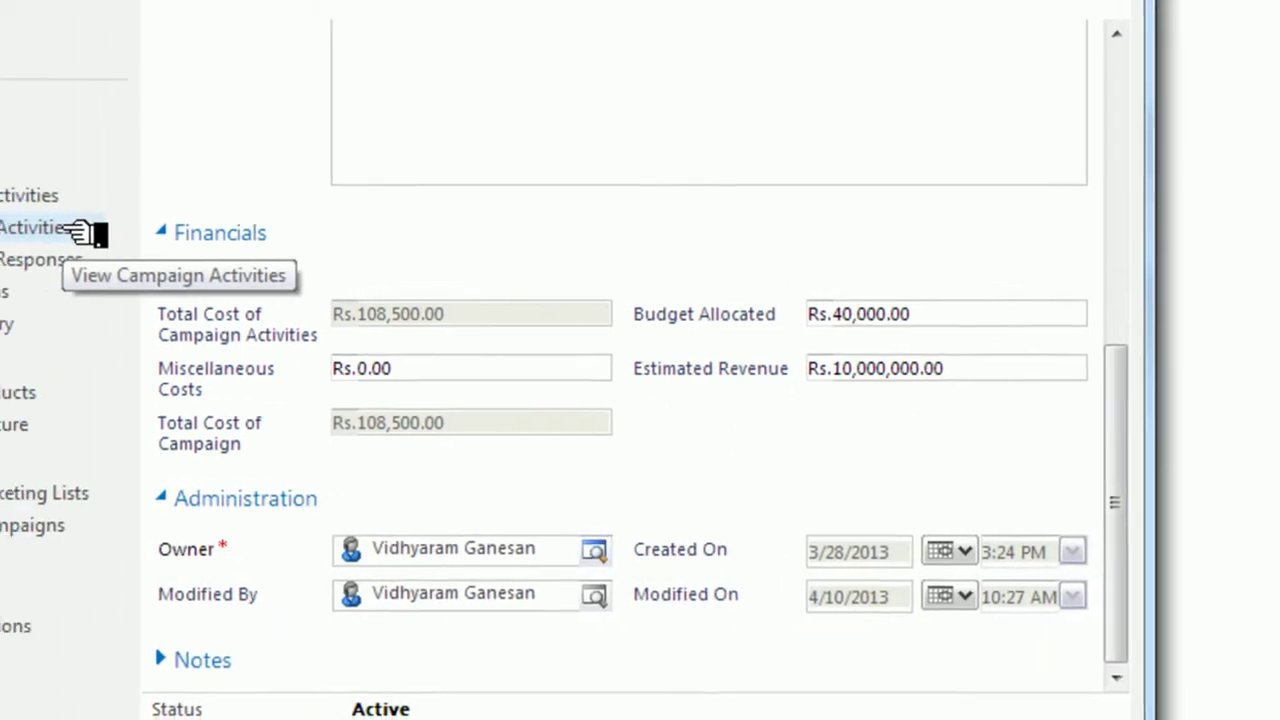
{"action": "left_click", "coordinate": [85, 234]}
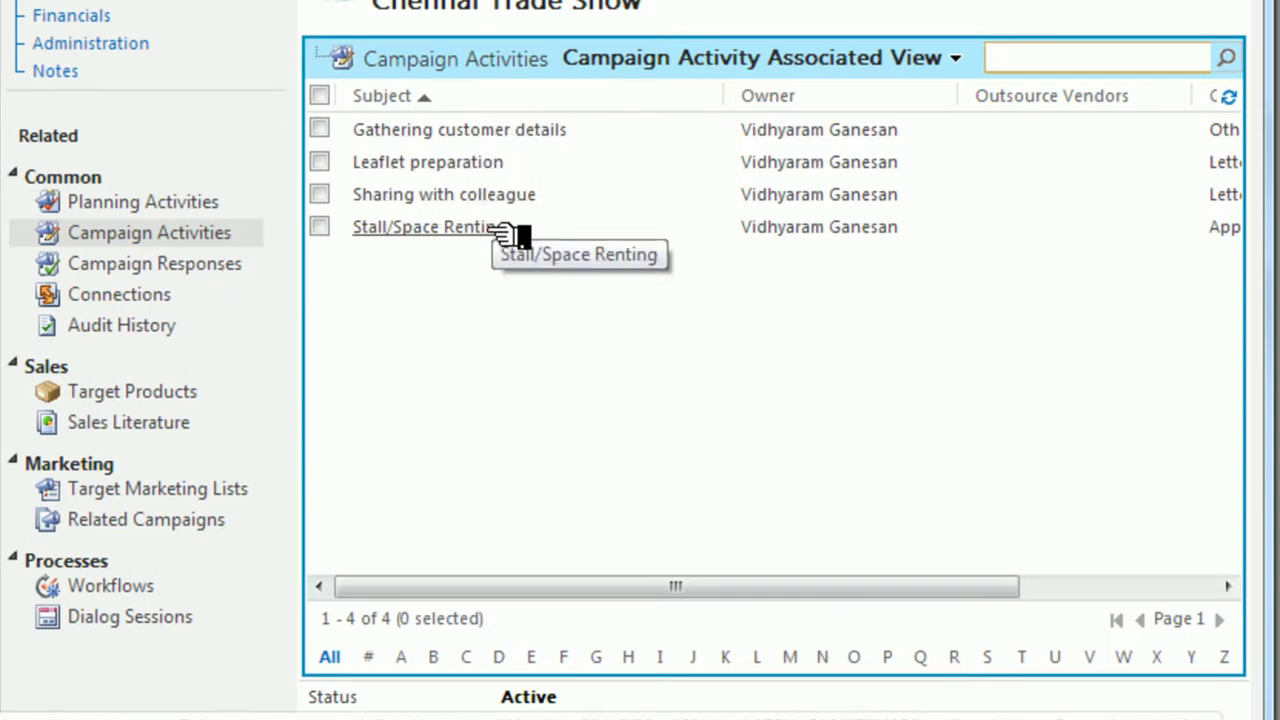
- Start a new campaign response for the Chennai Trade Show campaign and review the Response Code options, keeping Interested
{"action": "left_click", "coordinate": [258, 276]}
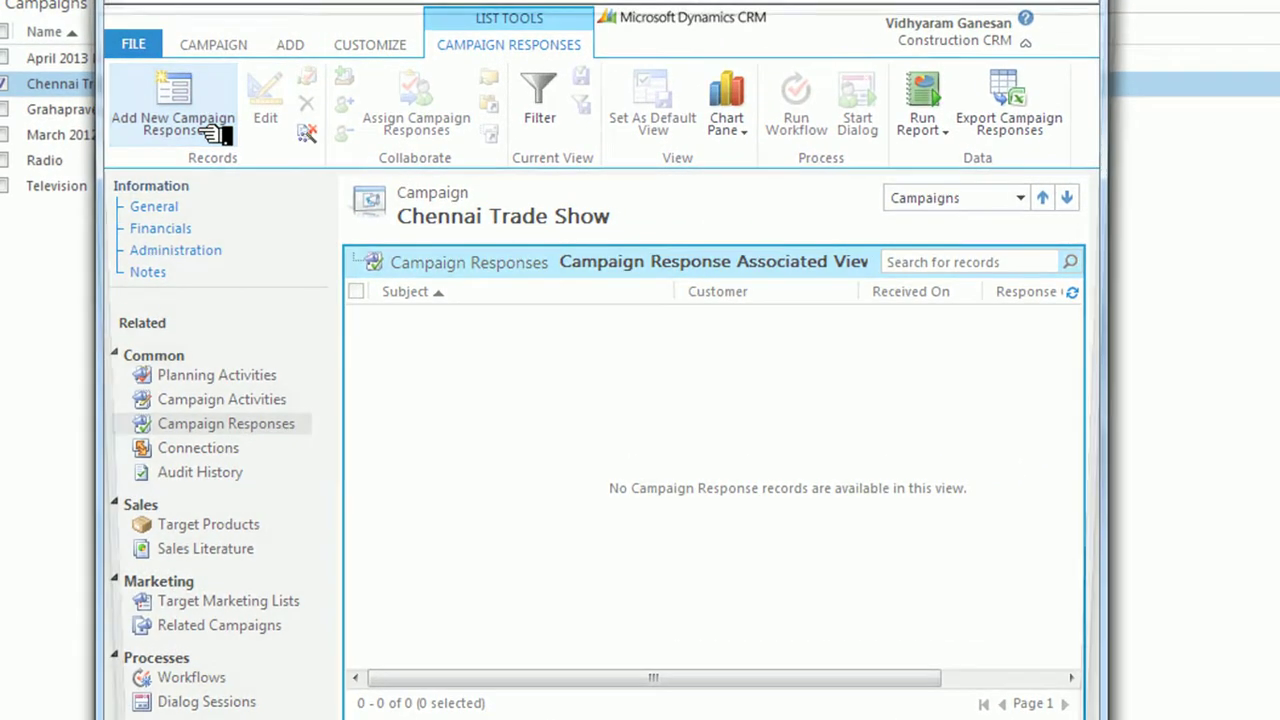
{"action": "left_click", "coordinate": [189, 40]}
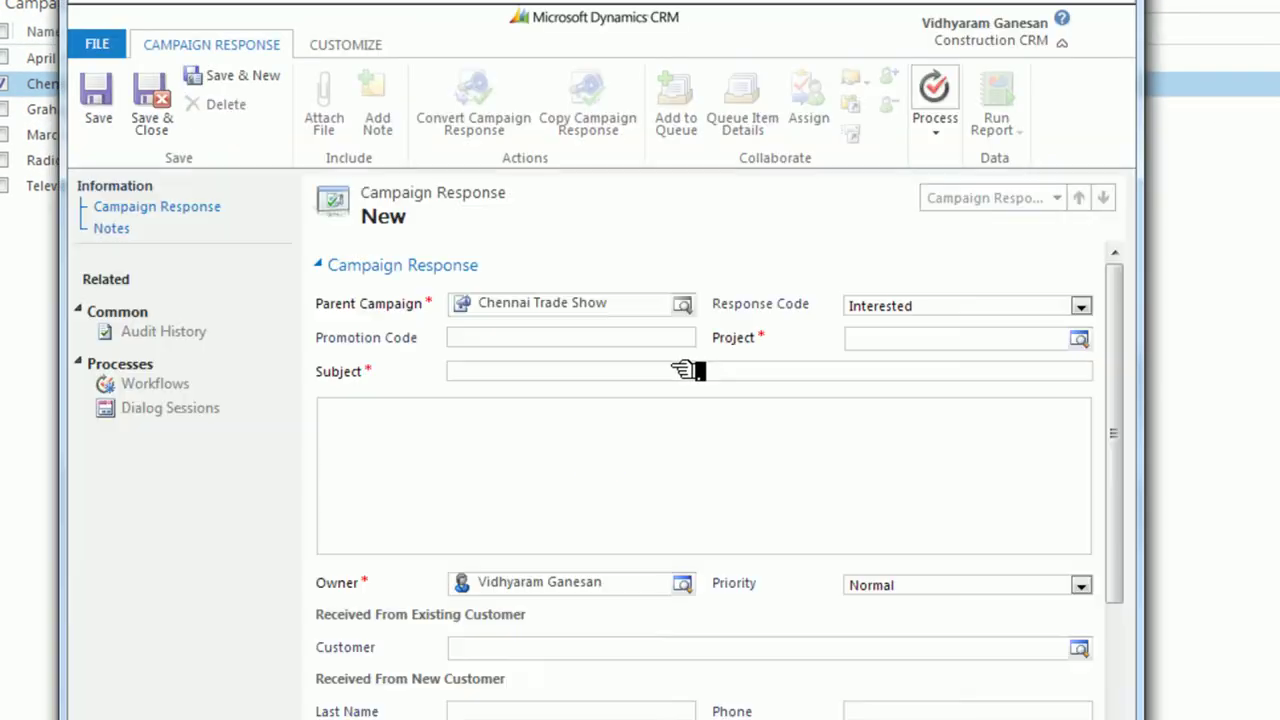
{"action": "left_click", "coordinate": [1045, 304]}
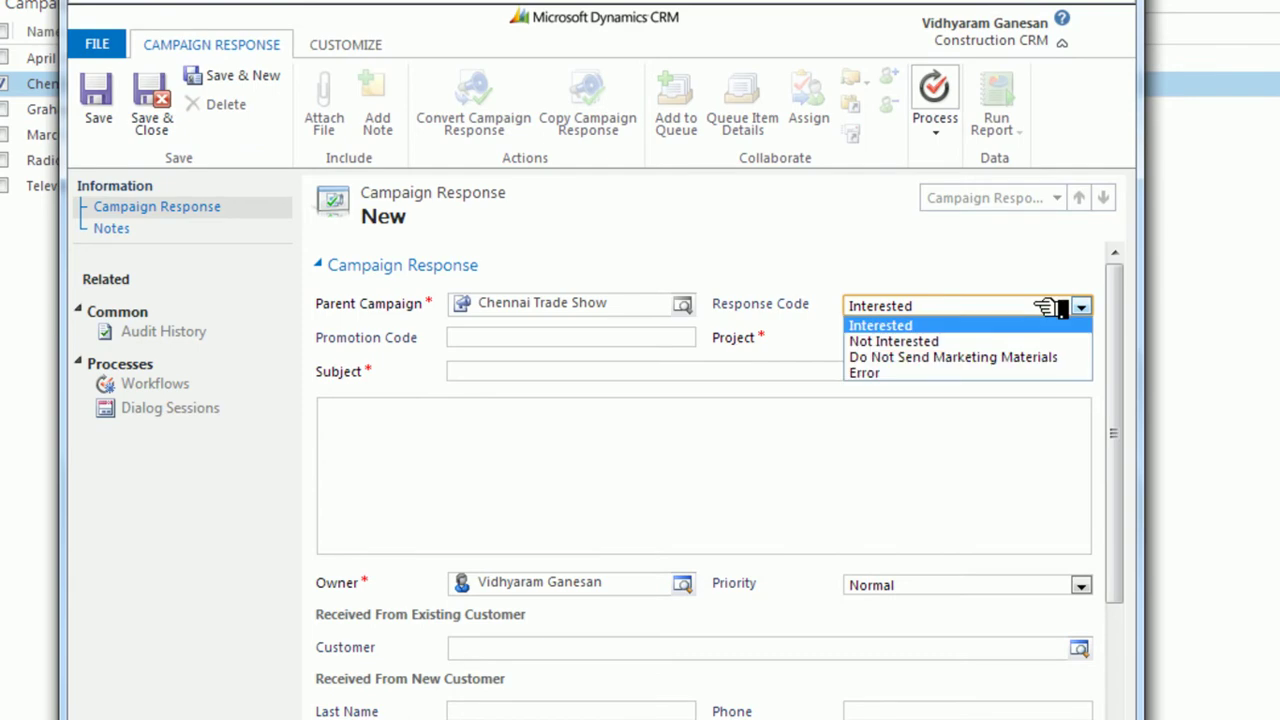
{"action": "left_click", "coordinate": [728, 185]}
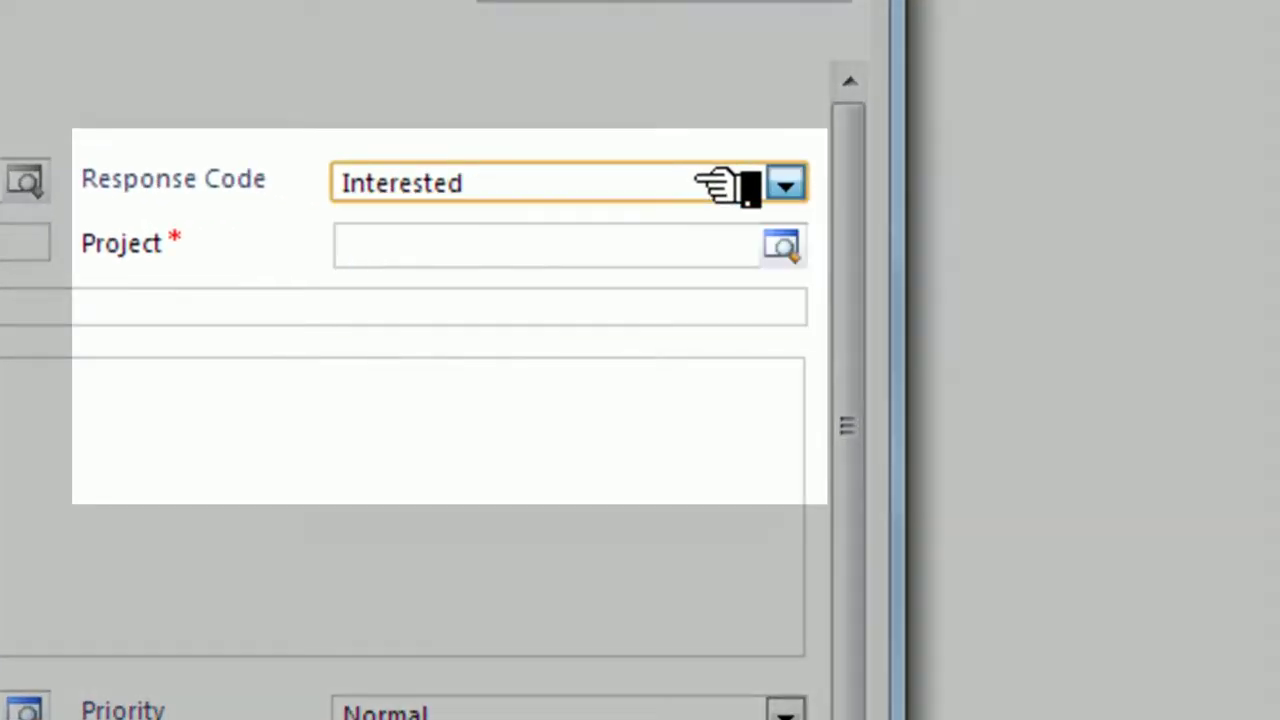
- Set the response's Project to ABC Arena and its Subject to "3 BHK flat in Chennai"
{"action": "left_click", "coordinate": [558, 263]}
{"action": "type", "text": "A"}
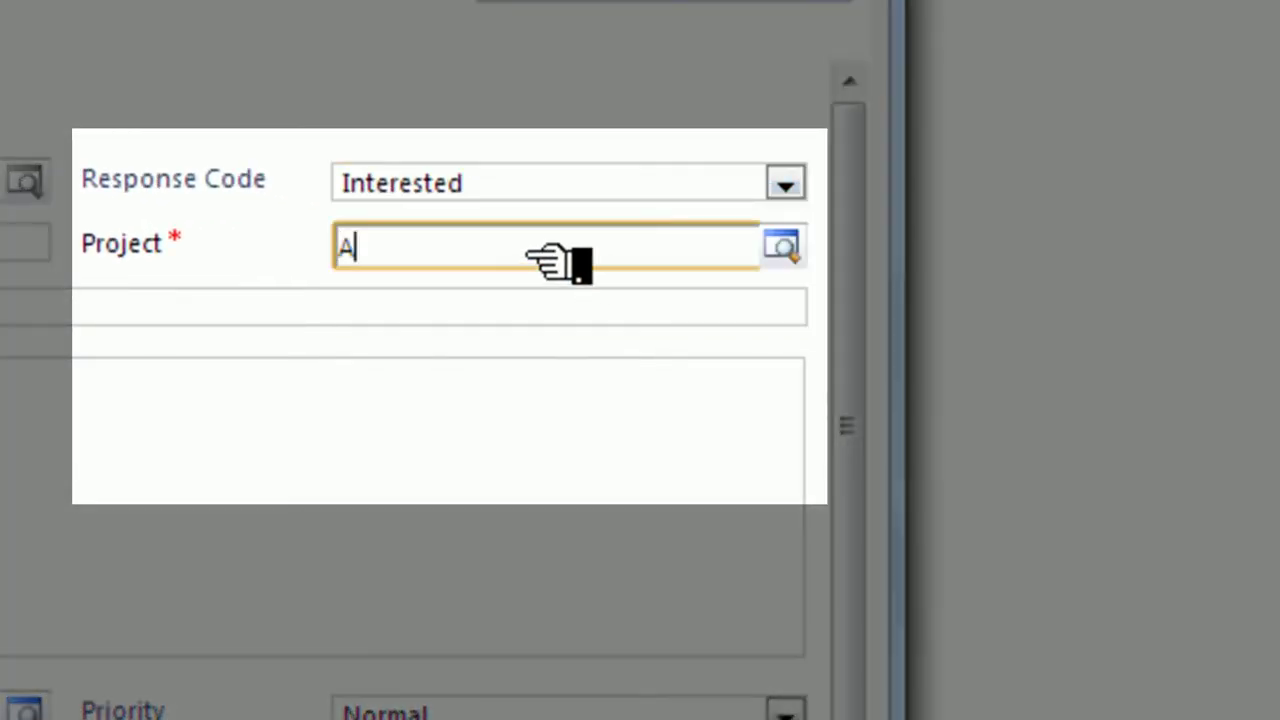
{"action": "type", "text": "BC"}
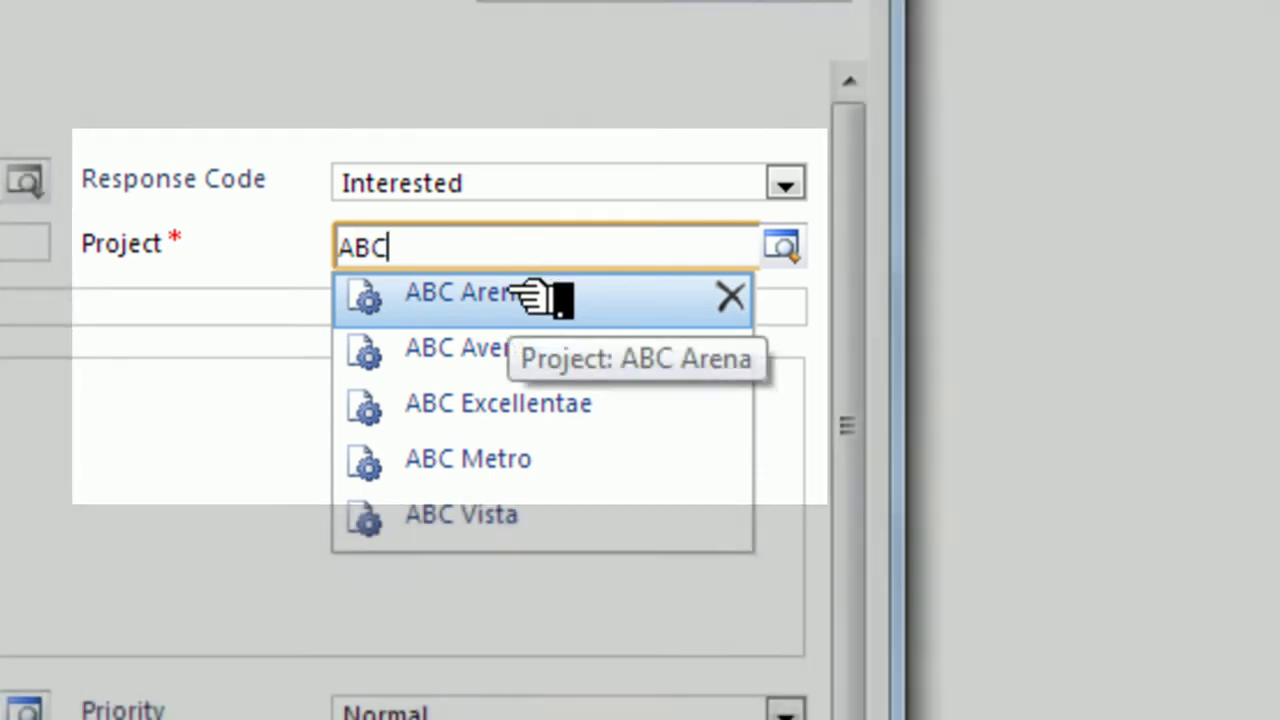
{"action": "left_click", "coordinate": [543, 292]}
{"action": "left_click", "coordinate": [545, 305]}
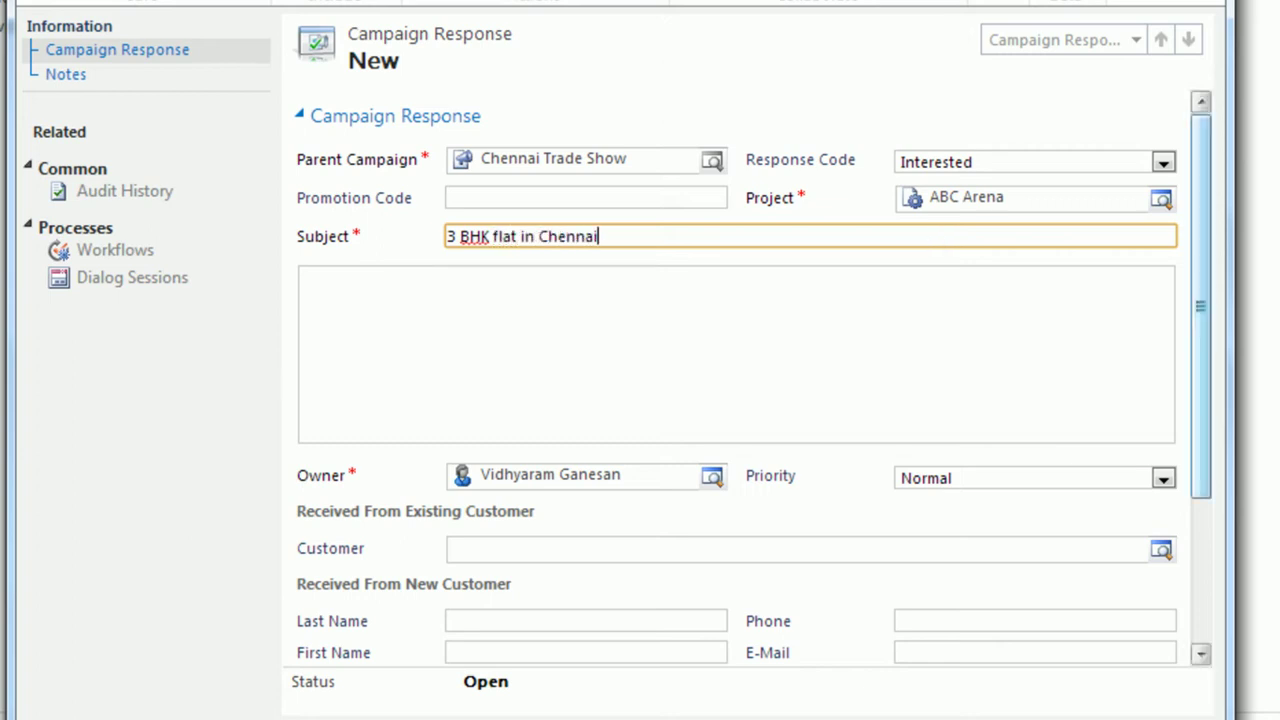
- Look through the existing accounts offered for the response's Customer field without selecting one
{"action": "left_click_drag", "start_coordinate": [1212, 391], "coordinate": [1208, 486]}
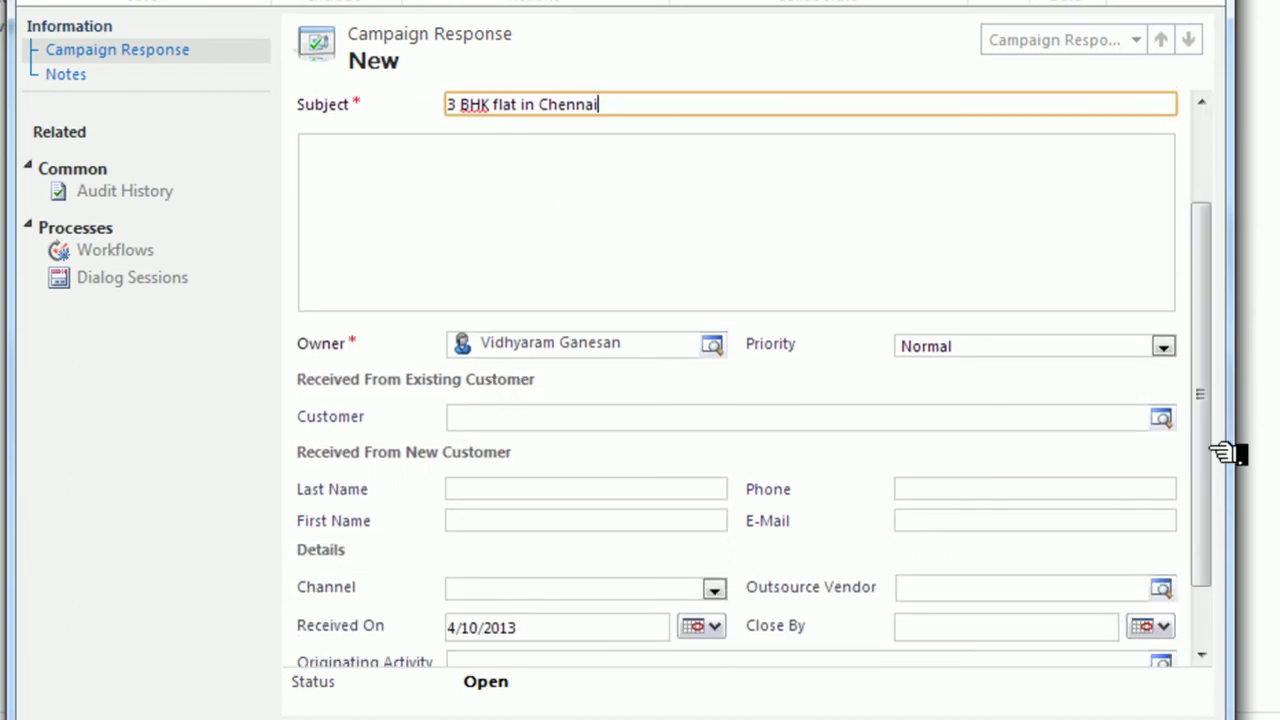
{"action": "left_click", "coordinate": [1163, 419]}
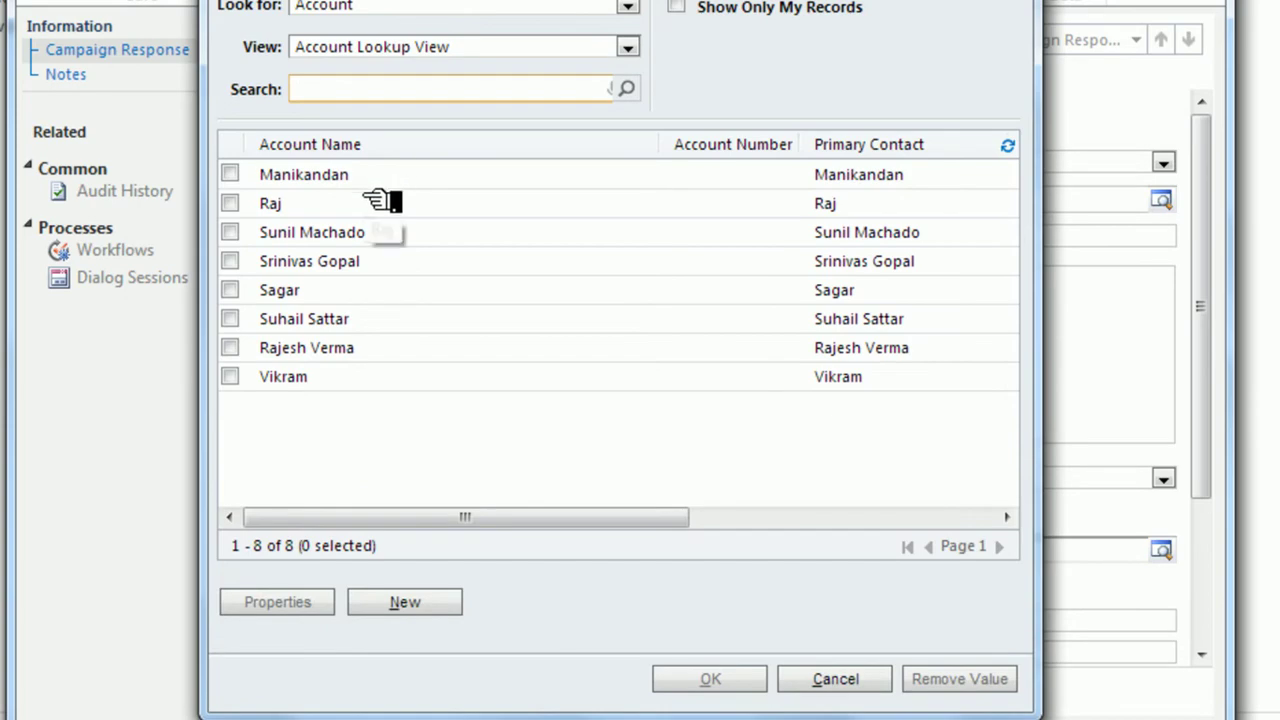
{"action": "left_click", "coordinate": [870, 679]}
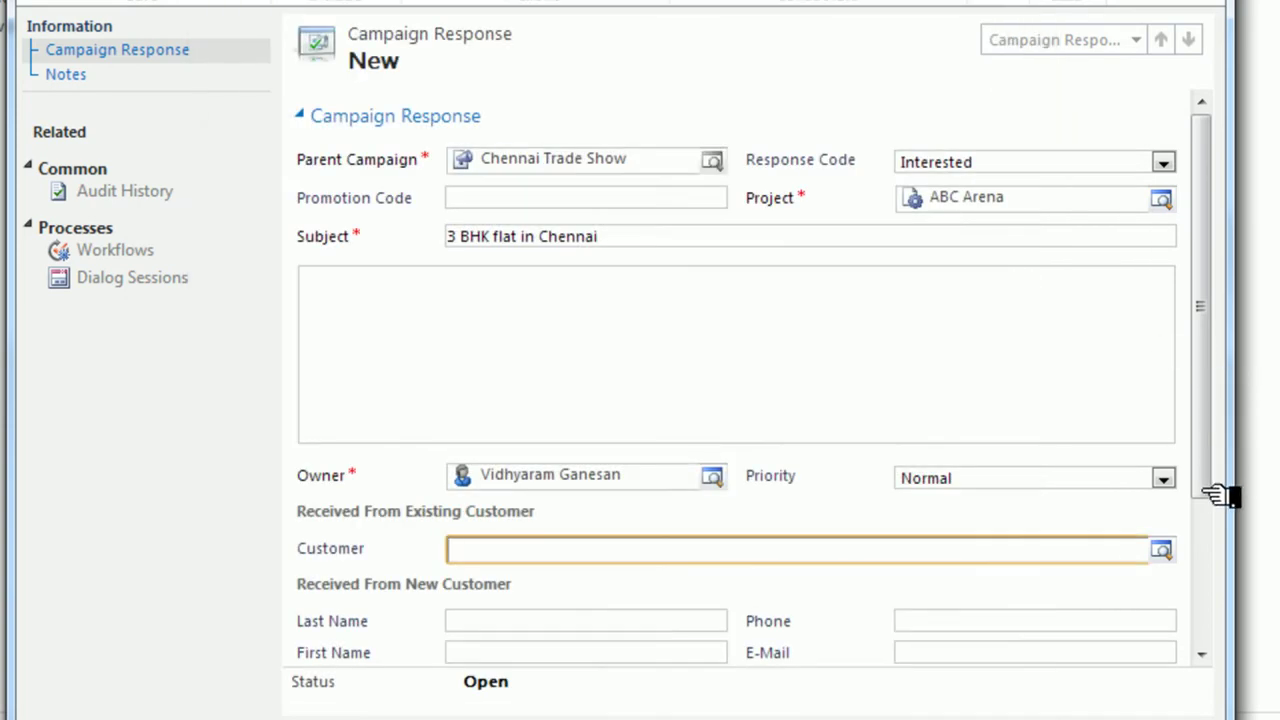
- Enter the new customer's last name and first name in the campaign response
{"action": "left_click_drag", "start_coordinate": [1207, 466], "coordinate": [1234, 603]}
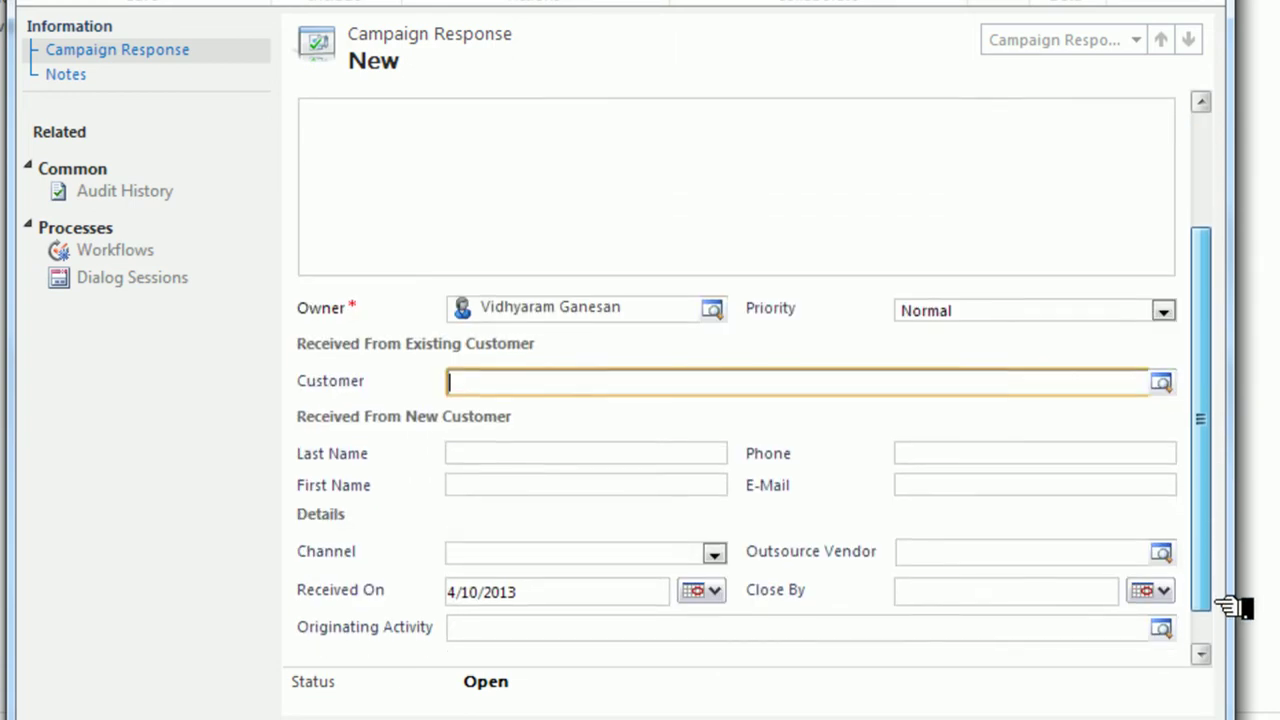
{"action": "left_click", "coordinate": [586, 409]}
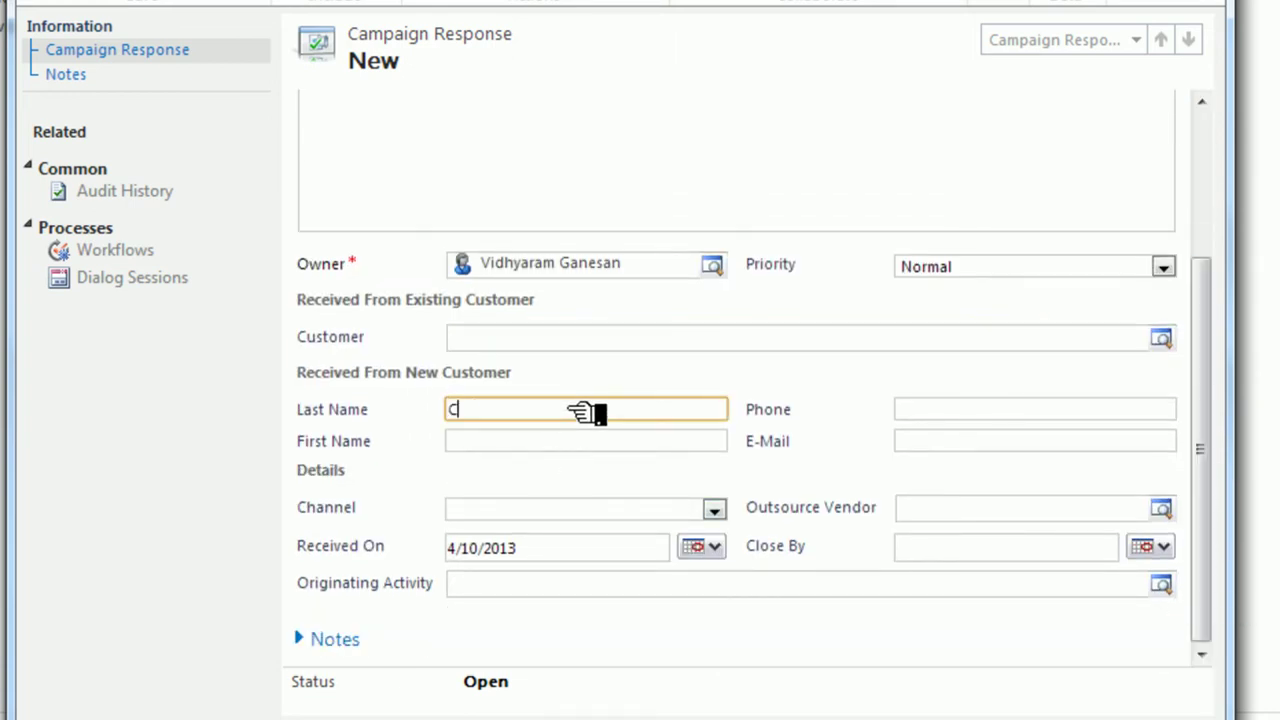
{"action": "key", "text": "Tab"}
{"action": "type", "text": "D"}
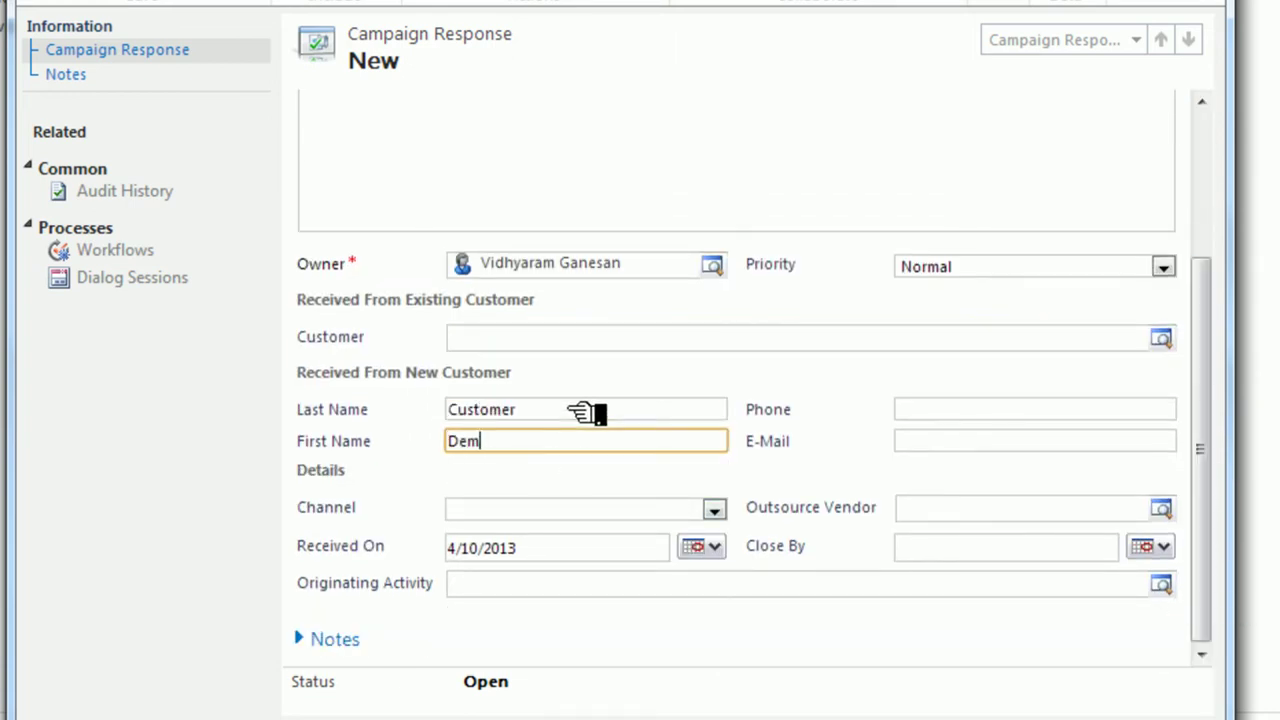
- Set the response's Channel to Phone and save the campaign response
{"action": "left_click", "coordinate": [710, 507]}
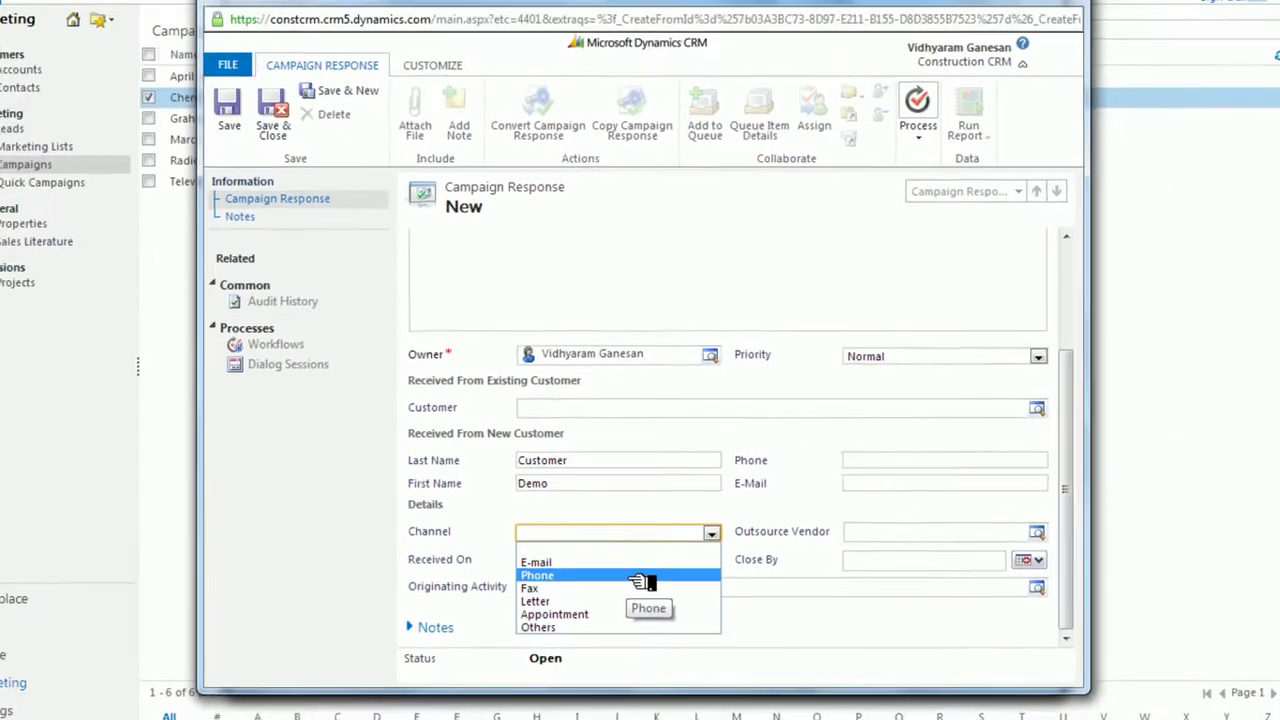
{"action": "left_click", "coordinate": [612, 568]}
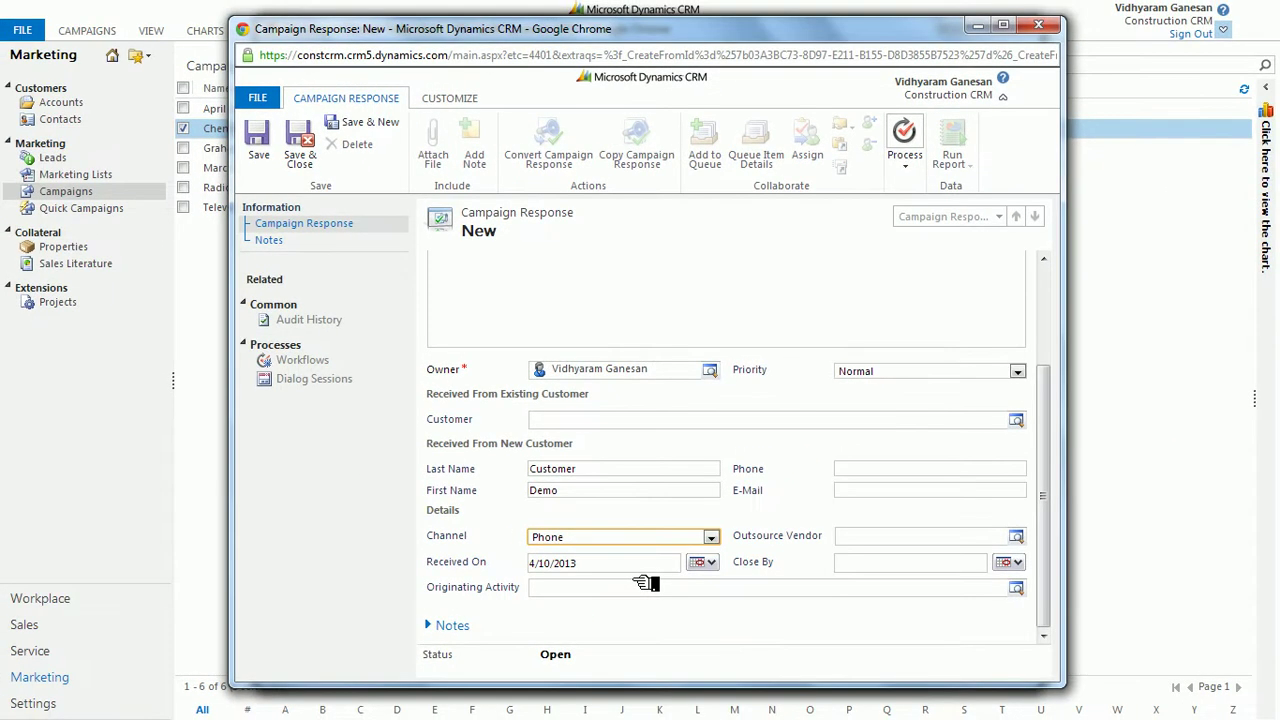
{"action": "left_click", "coordinate": [262, 145]}
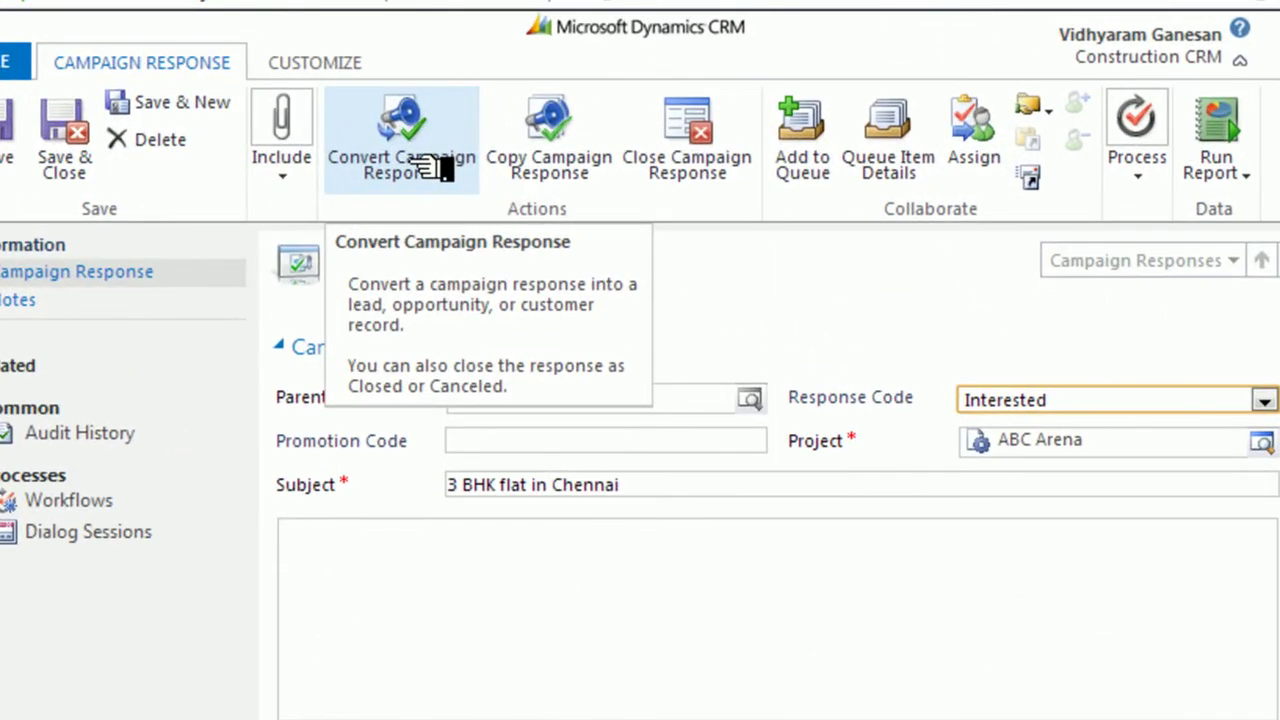
- Close and convert the campaign response into a new lead, and qualify the lead after reviewing its details
{"action": "left_click", "coordinate": [503, 162]}
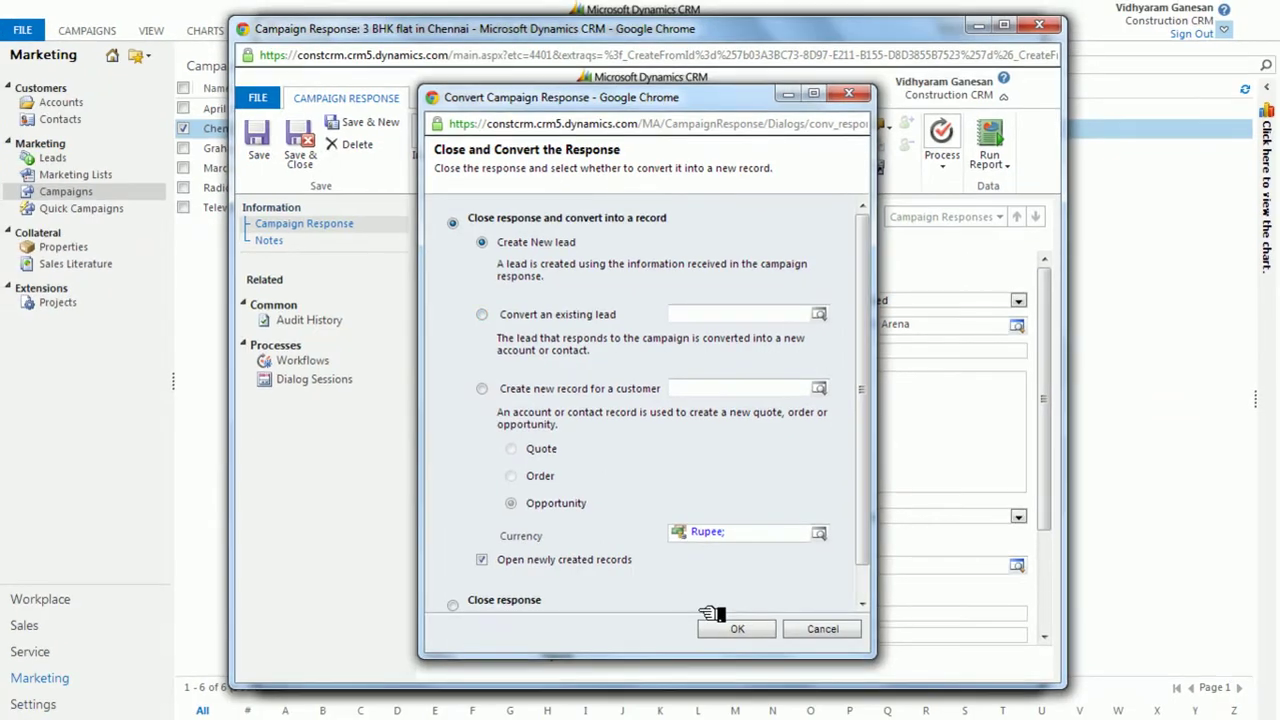
{"action": "left_click", "coordinate": [732, 628]}
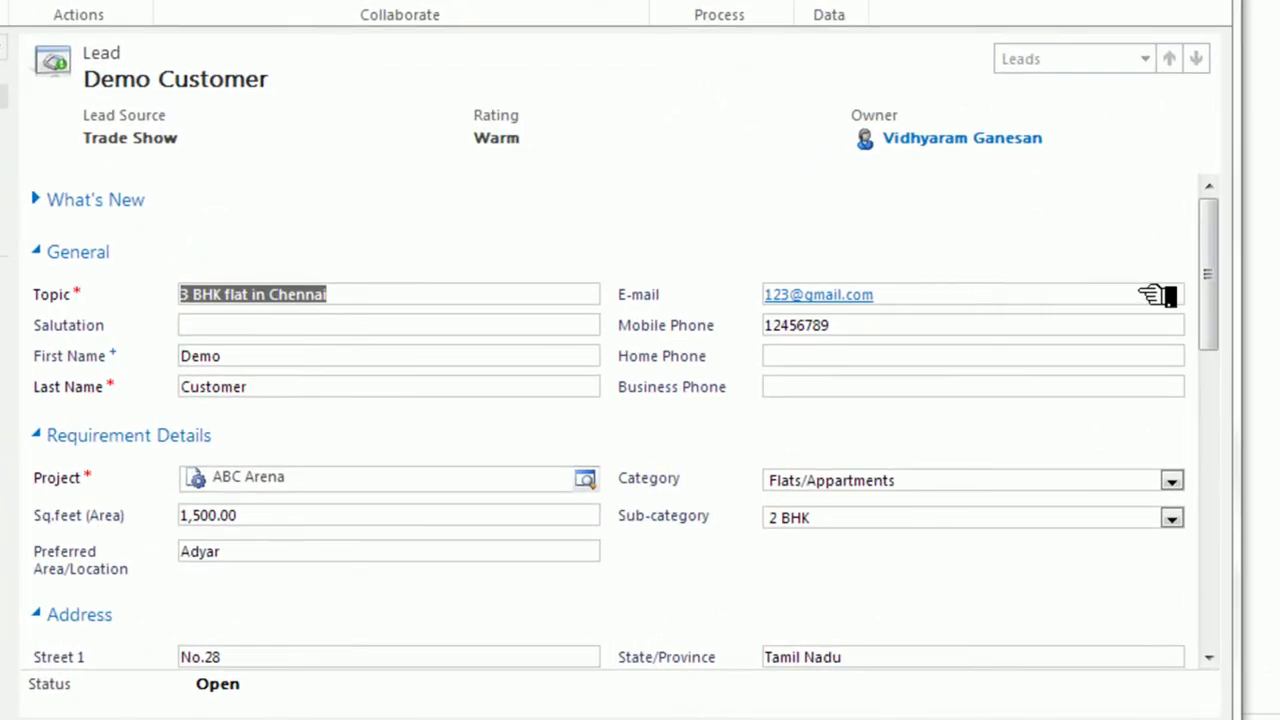
{"action": "left_click_drag", "start_coordinate": [1211, 303], "coordinate": [1266, 609]}
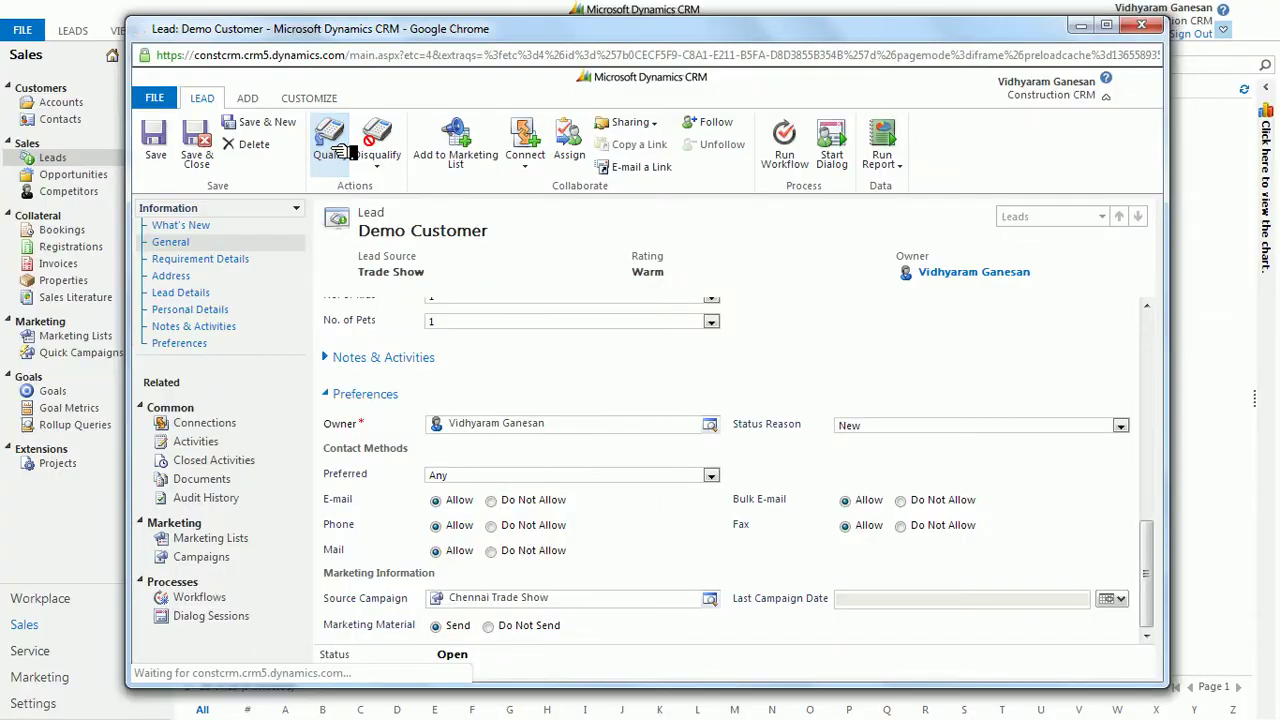
{"action": "left_click", "coordinate": [337, 134]}
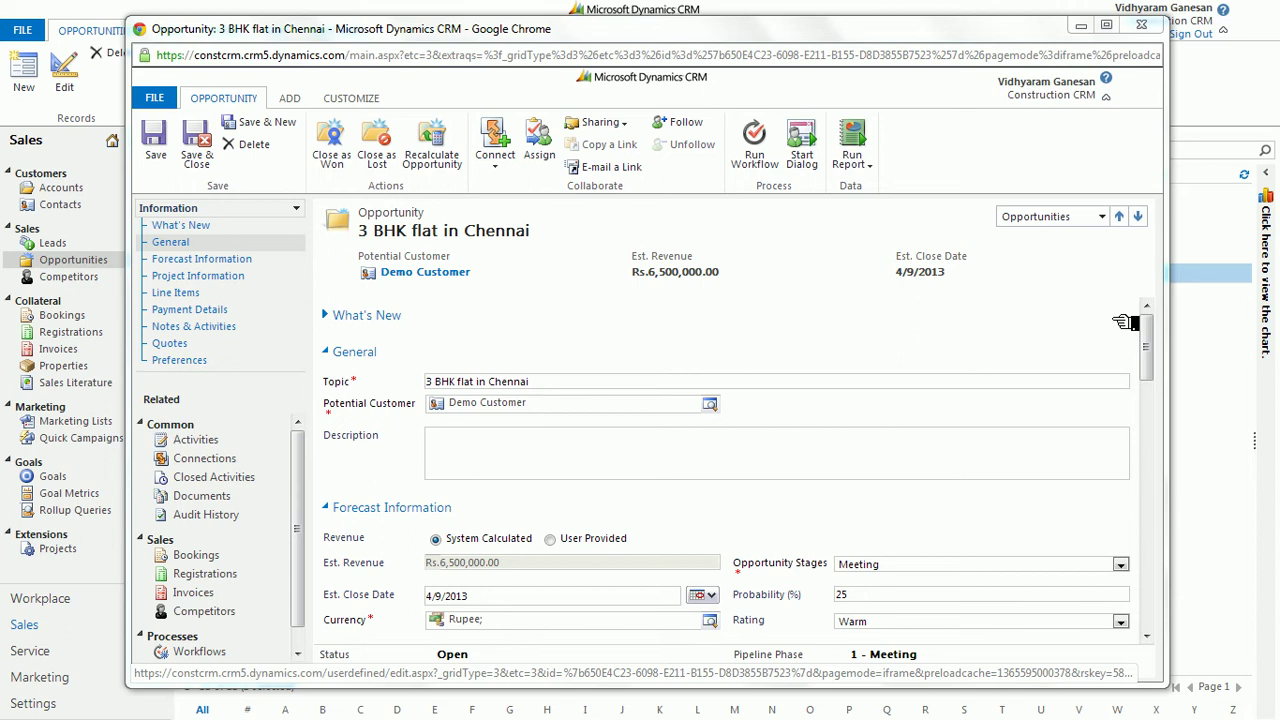
- Review the Forecast Information of the 3 BHK flat in Chennai opportunity and the available Opportunity Stages
{"action": "left_click", "coordinate": [255, 260]}
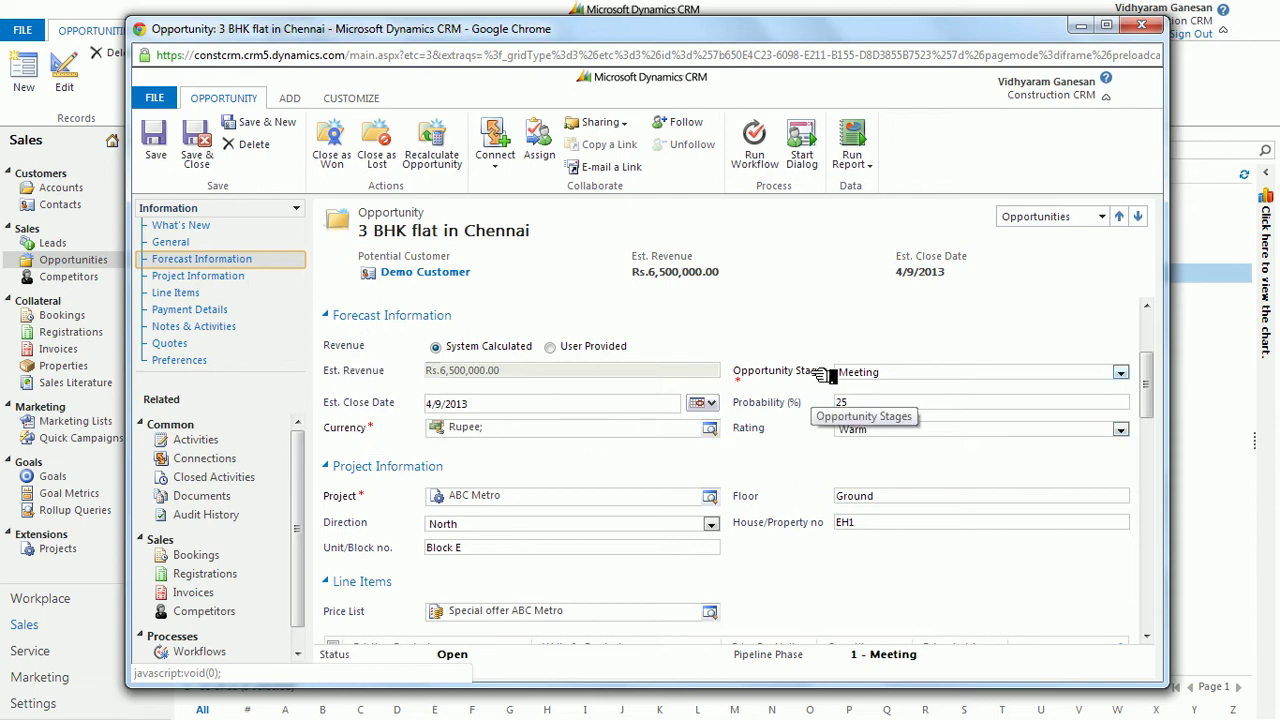
{"action": "left_click", "coordinate": [990, 381]}
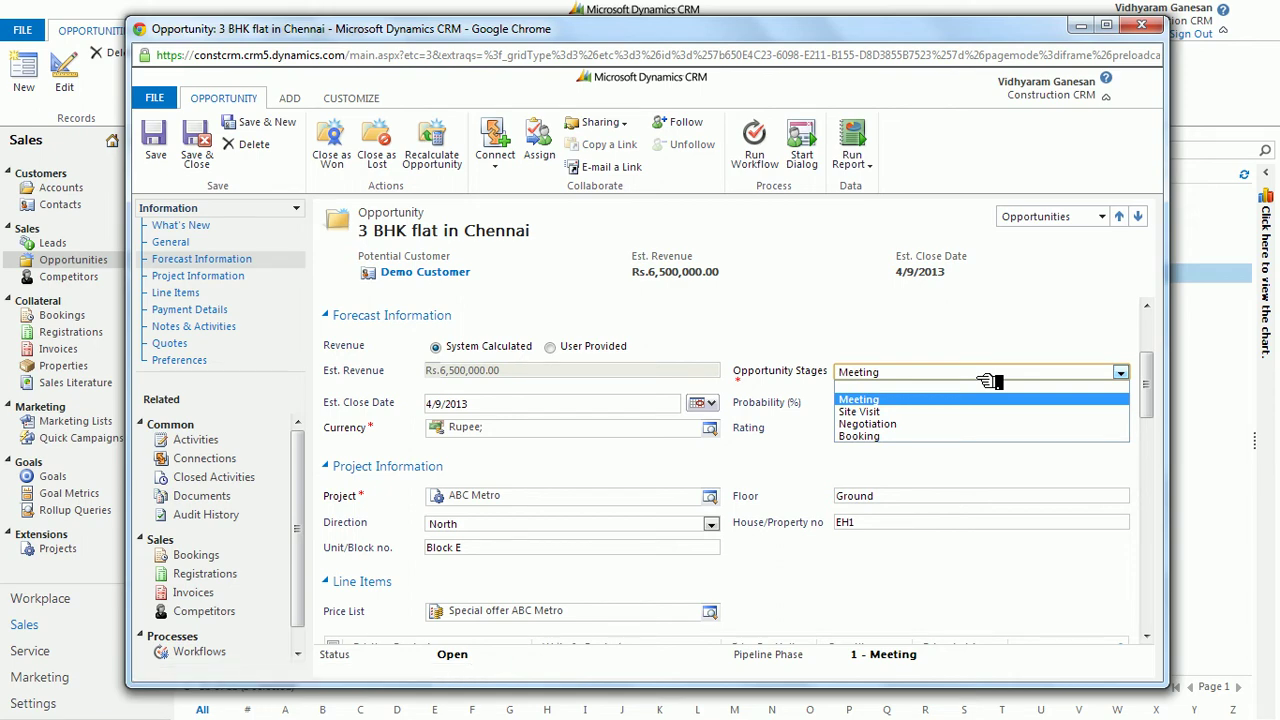
{"action": "left_click", "coordinate": [990, 380]}
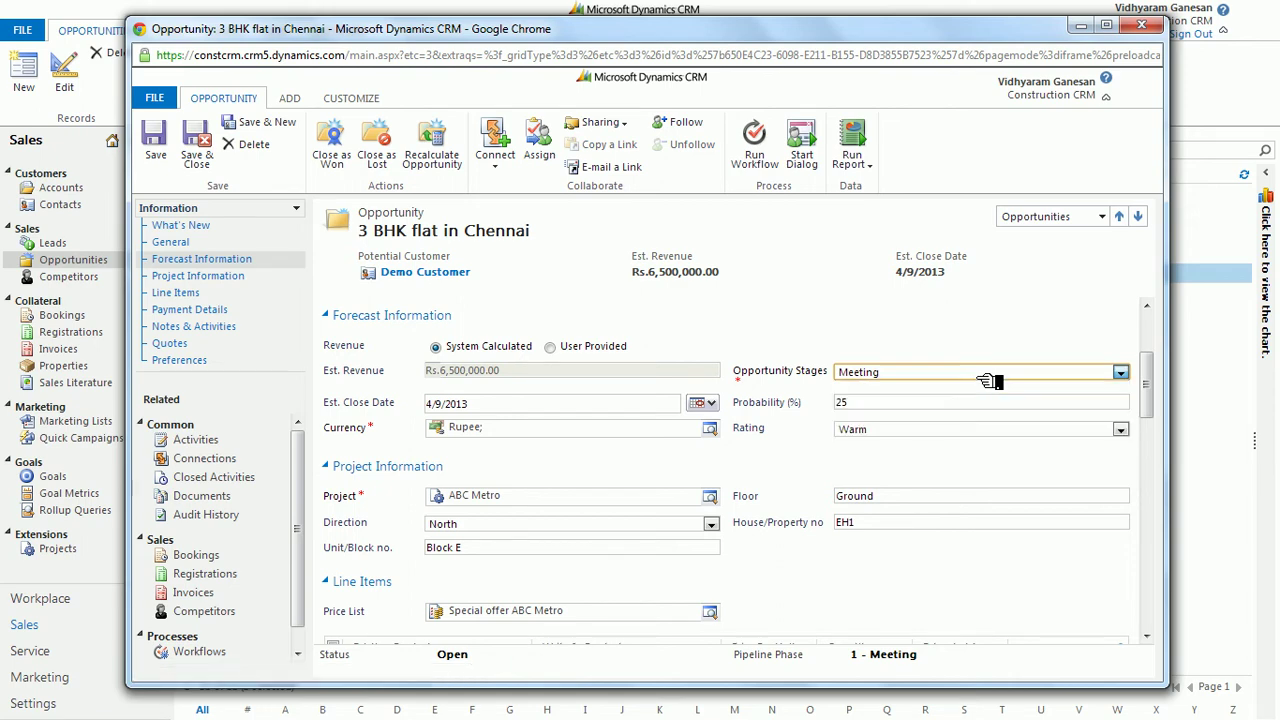
- Examine the opportunity's Project Information, its 5 BHK - Hea-EH1 line item and the Payment Details
{"action": "left_click", "coordinate": [252, 276]}
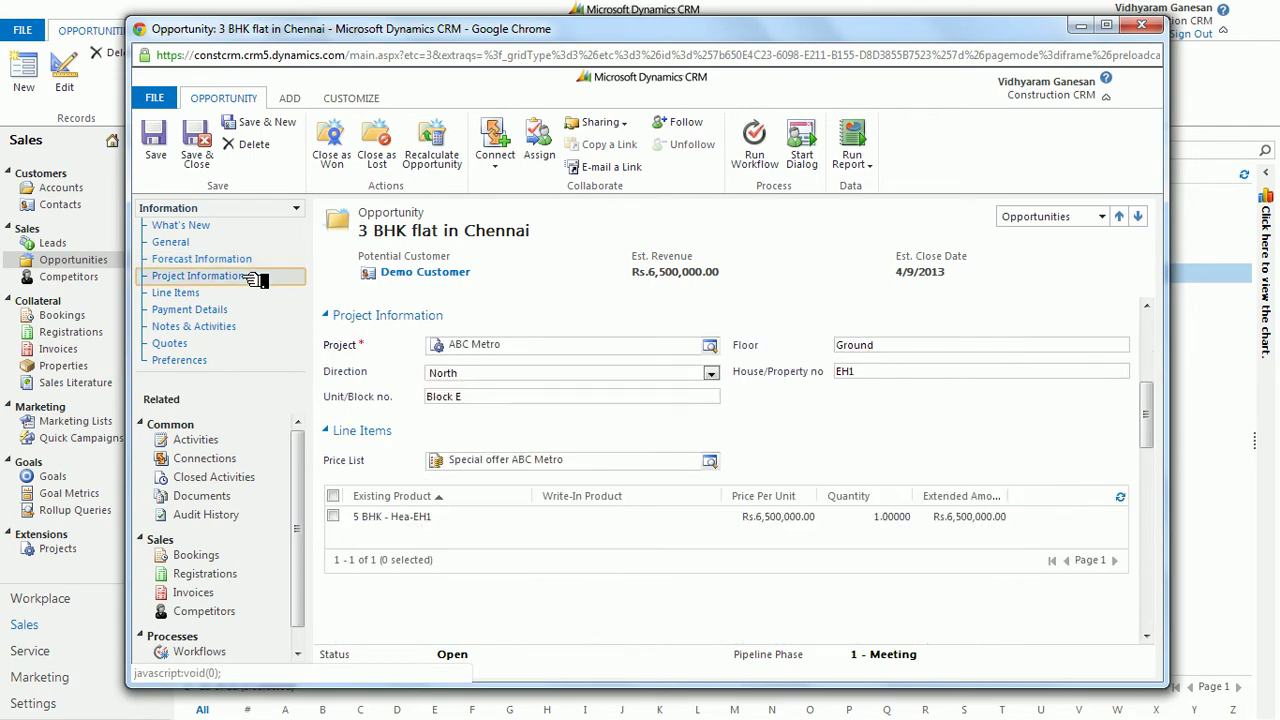
{"action": "left_click", "coordinate": [244, 293]}
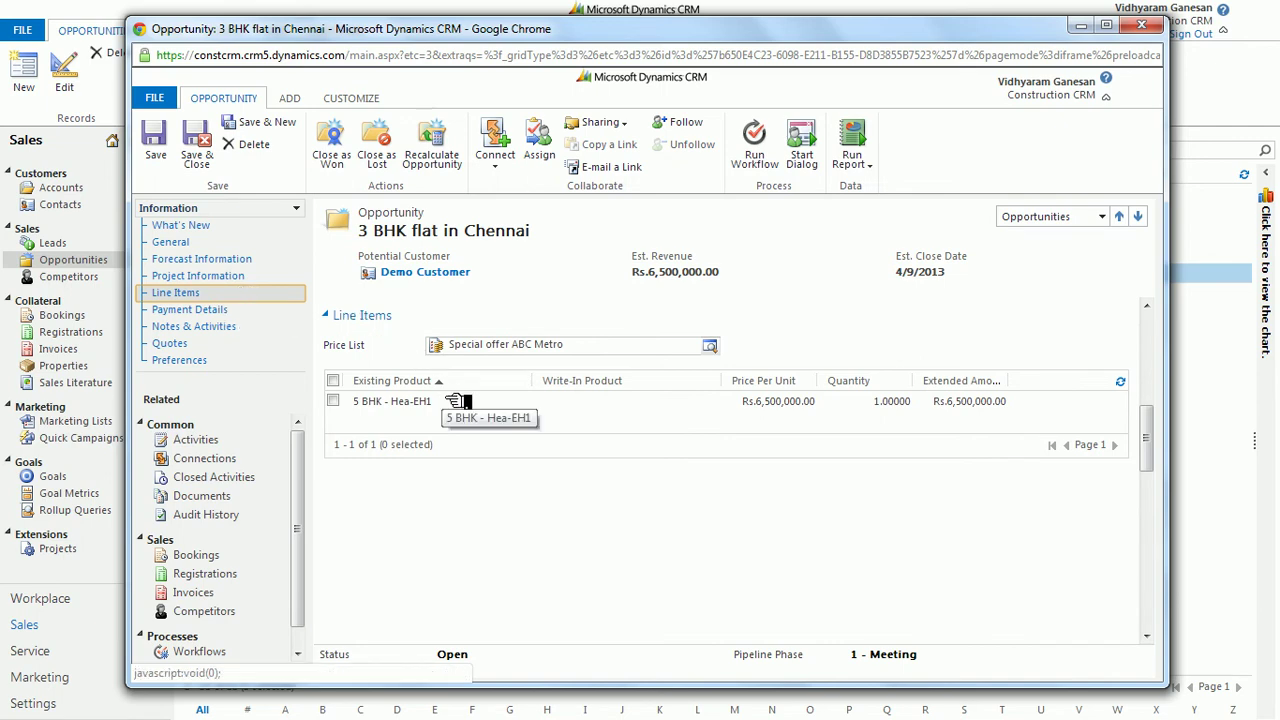
{"action": "left_click", "coordinate": [462, 405]}
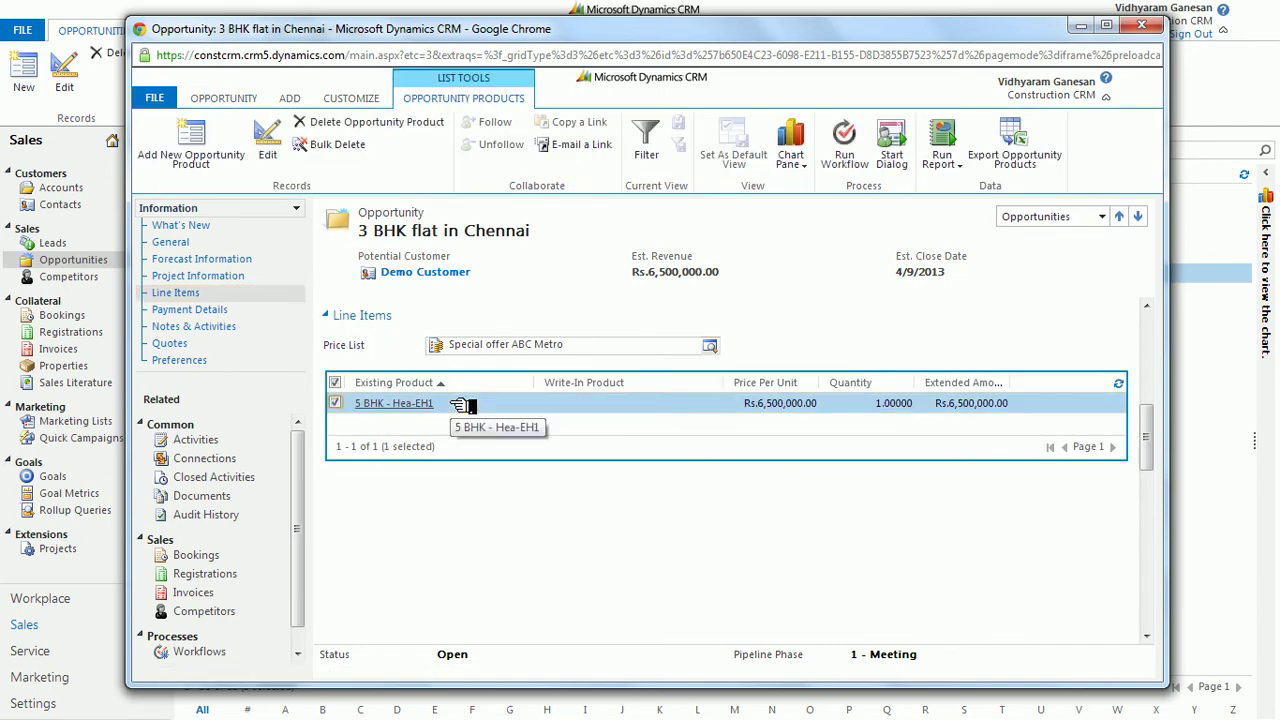
{"action": "left_click", "coordinate": [240, 313]}
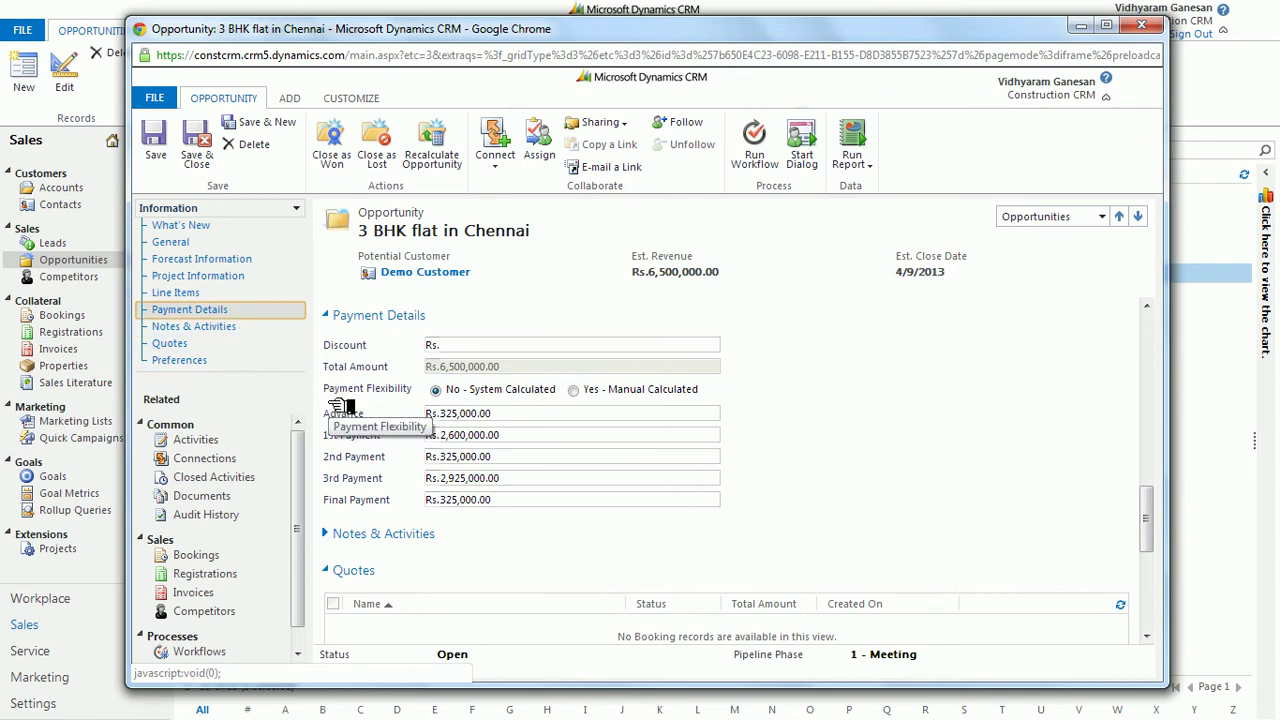
- Create a new booking from the Quotes section of the 3 BHK flat in Chennai opportunity
{"action": "left_click", "coordinate": [240, 343]}
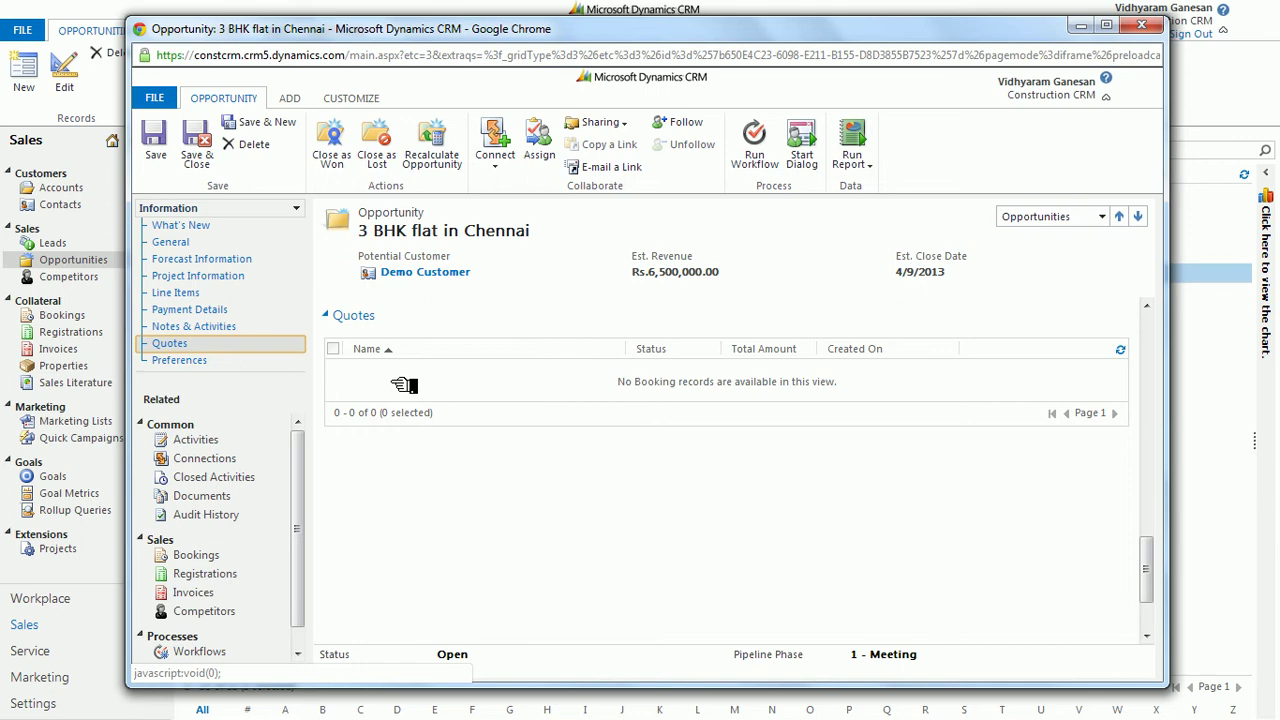
{"action": "left_click", "coordinate": [402, 382]}
{"action": "left_click", "coordinate": [163, 131]}
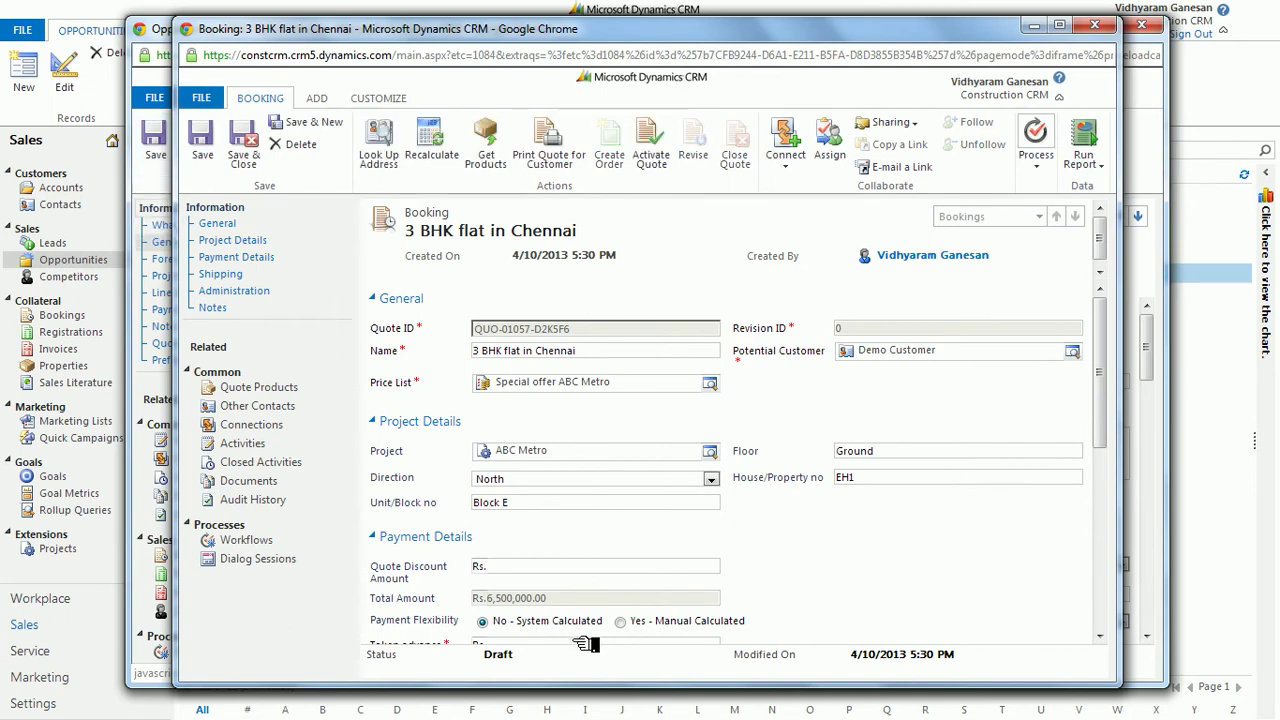
- Set the booking's Token advance to Rs.10000 and save the booking
{"action": "left_click", "coordinate": [585, 644]}
{"action": "type", "text": "10000"}
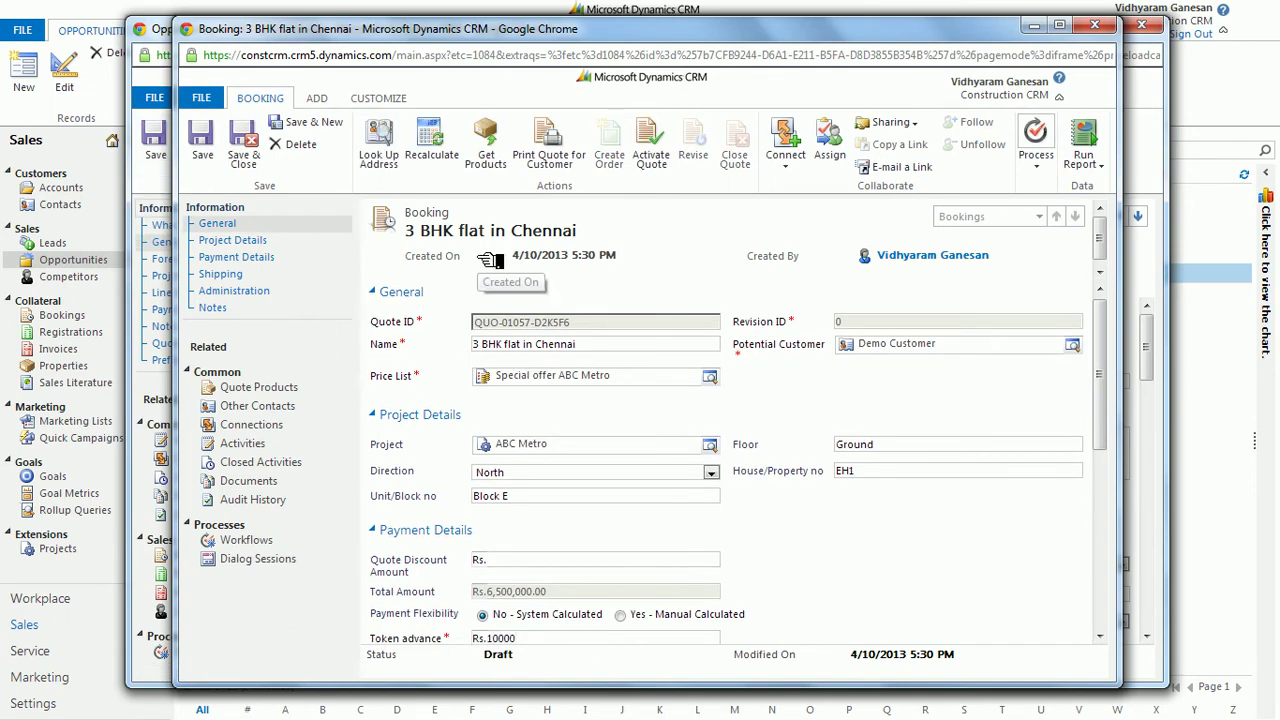
{"action": "left_click", "coordinate": [215, 137]}
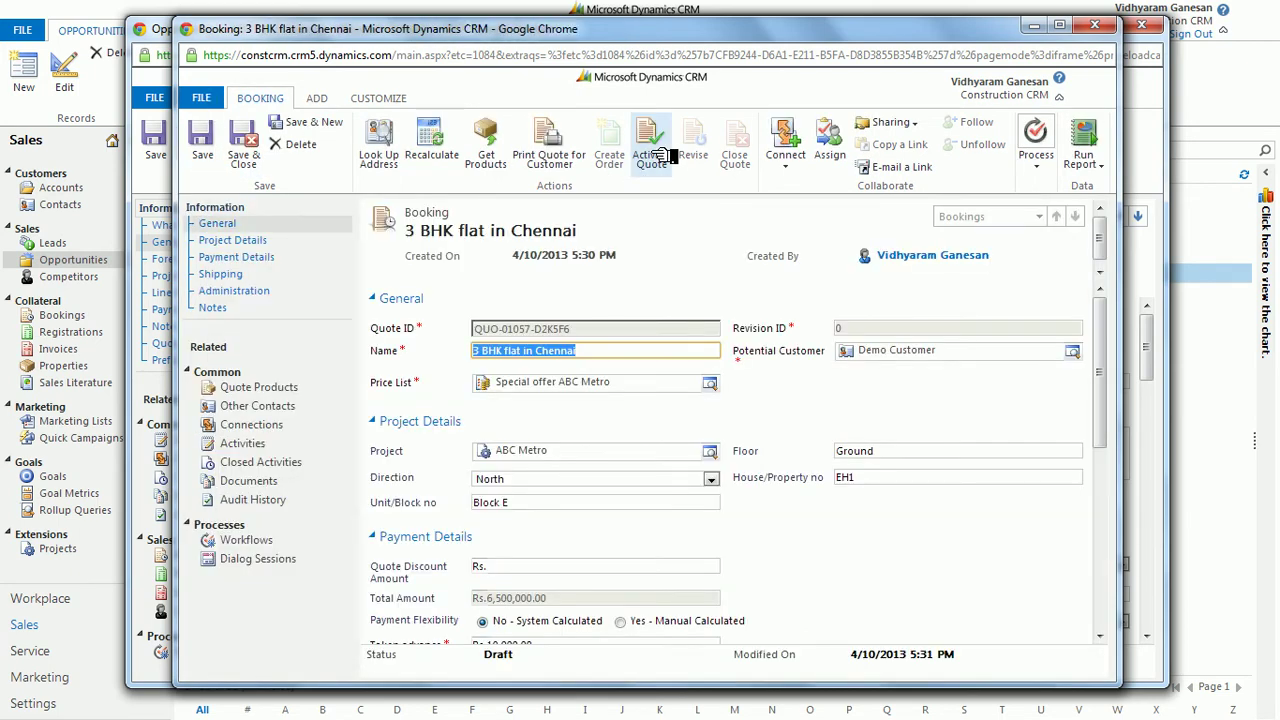
- Activate the booking's quote and create an order from it as Won, closing the opportunity with actual revenue calculated from quotes
{"action": "left_click", "coordinate": [651, 145]}
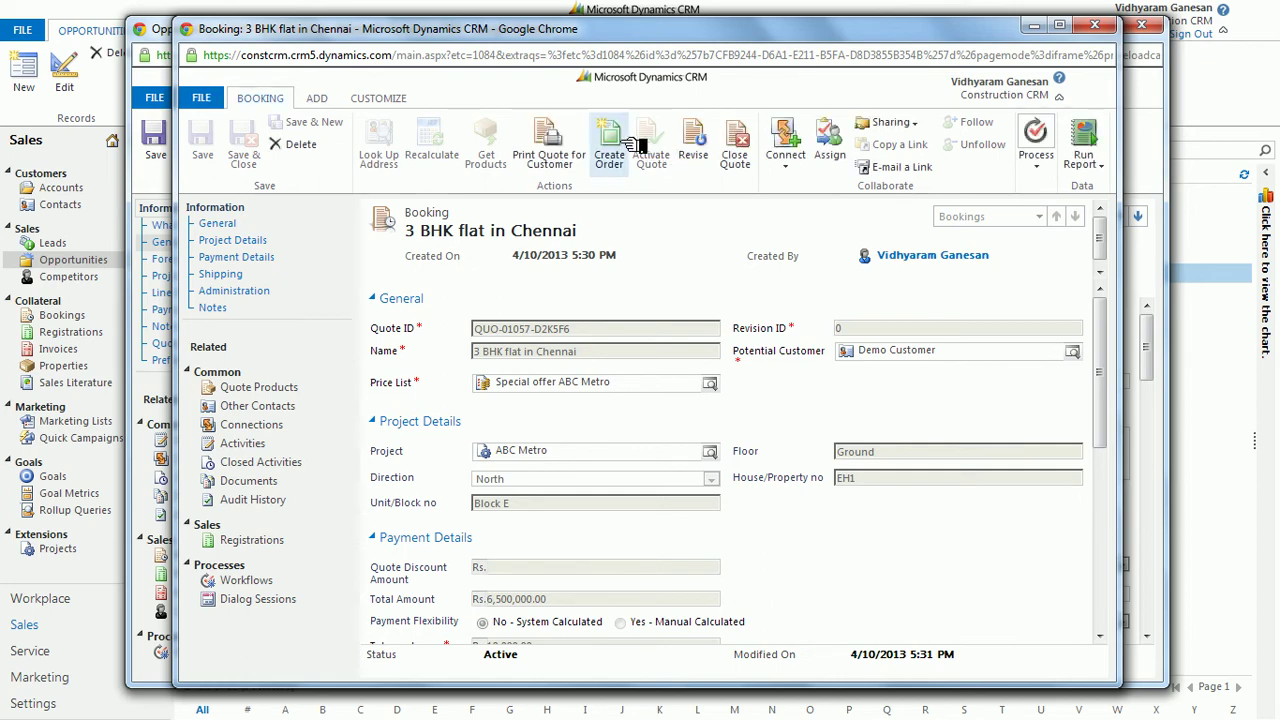
{"action": "left_click", "coordinate": [625, 142]}
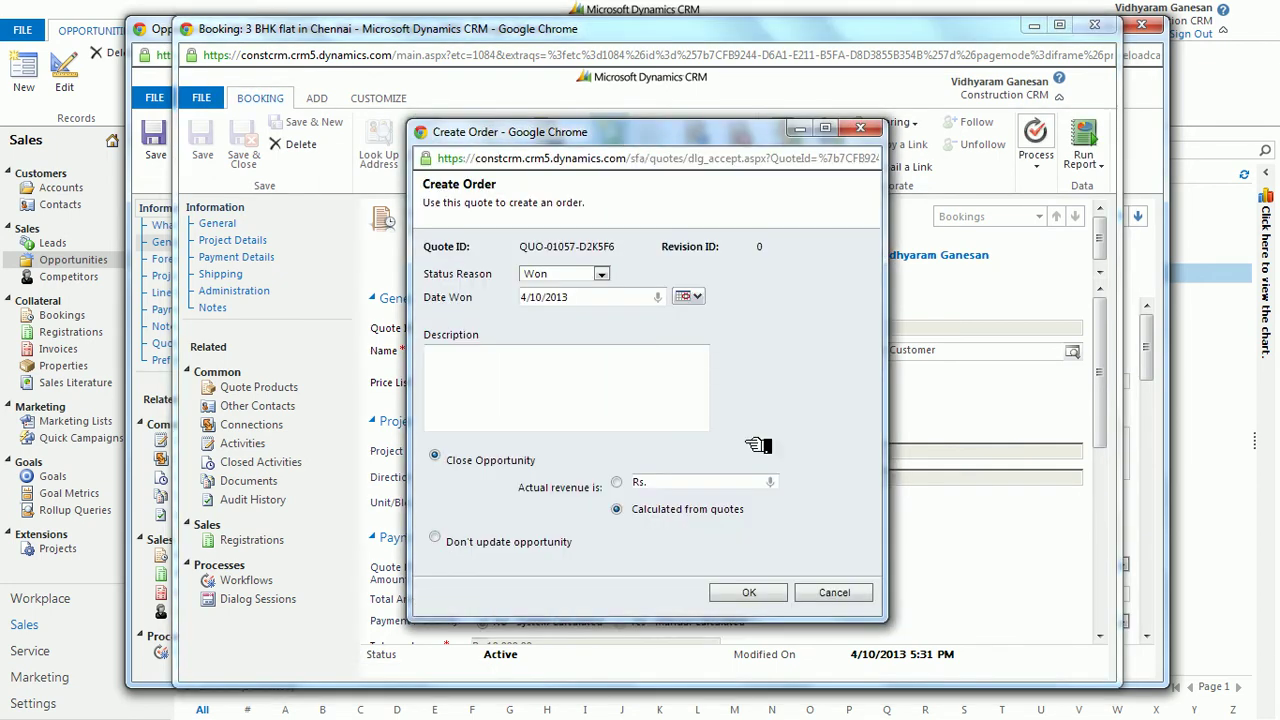
{"action": "left_click", "coordinate": [752, 594]}
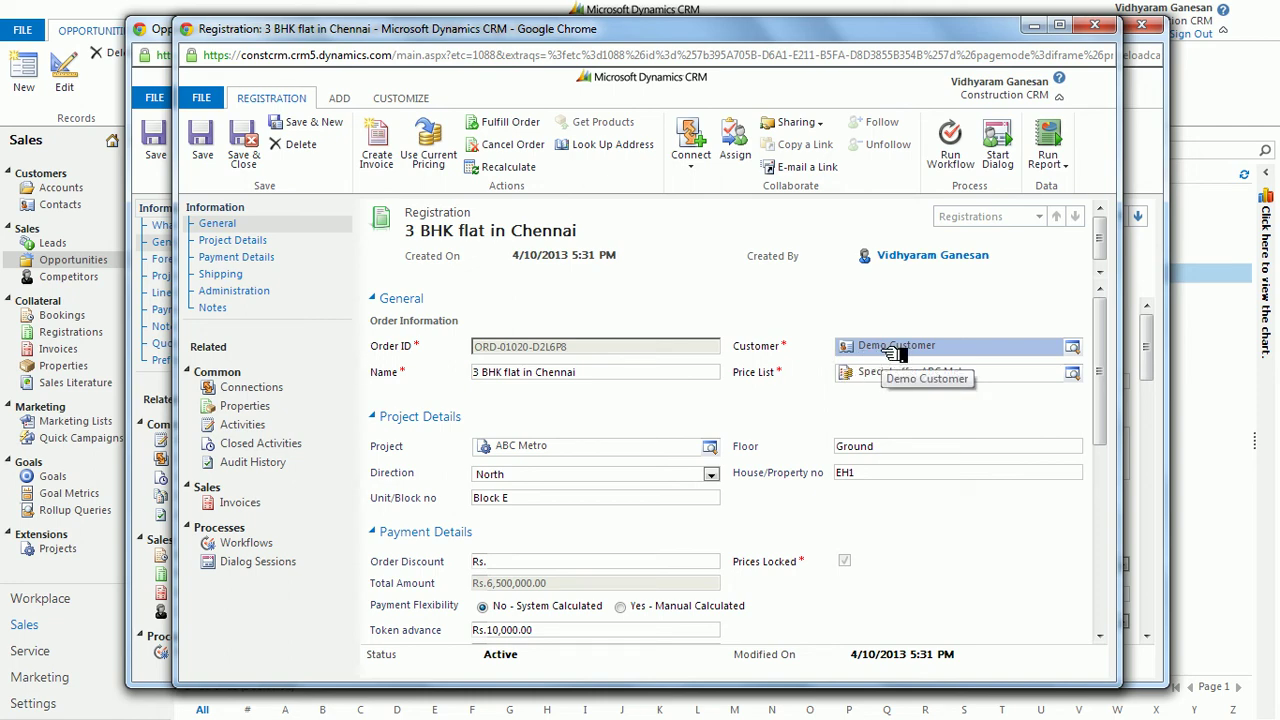
- Create an invoice from the 3 BHK flat in Chennai registration after reviewing its payment details, and save the invoice
{"action": "left_click_drag", "start_coordinate": [1111, 369], "coordinate": [1106, 418]}
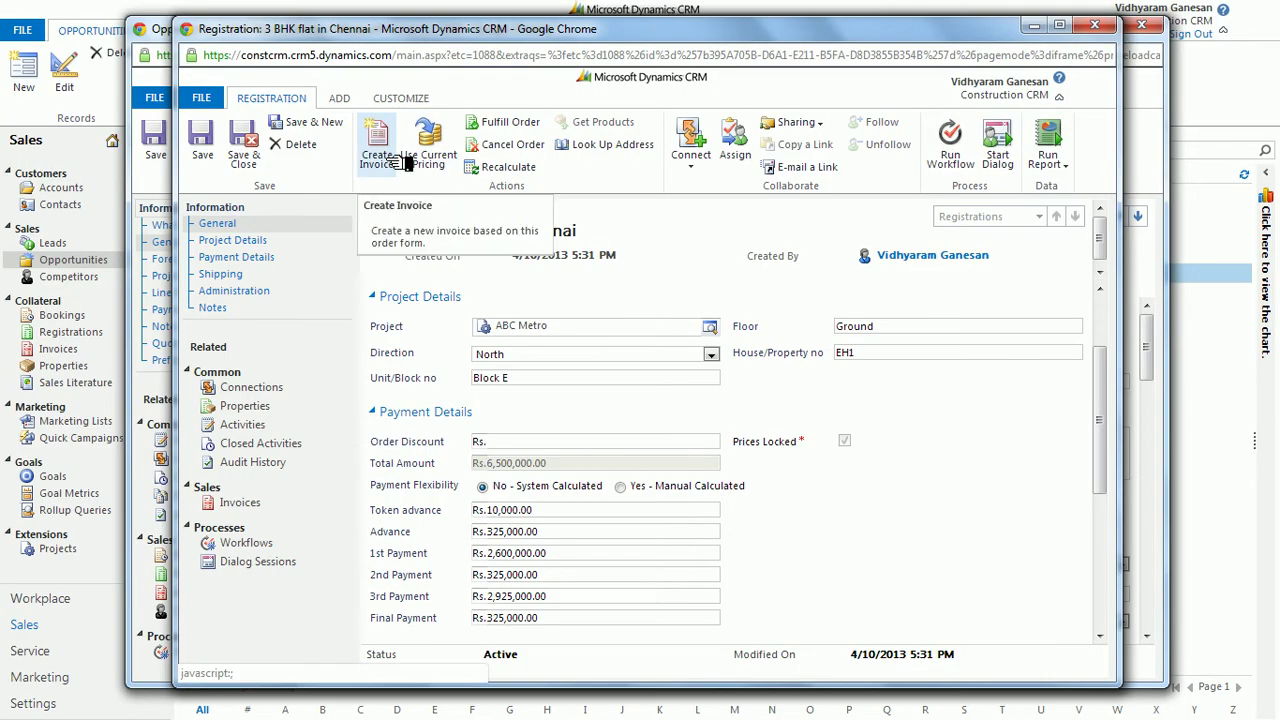
{"action": "left_click", "coordinate": [403, 163]}
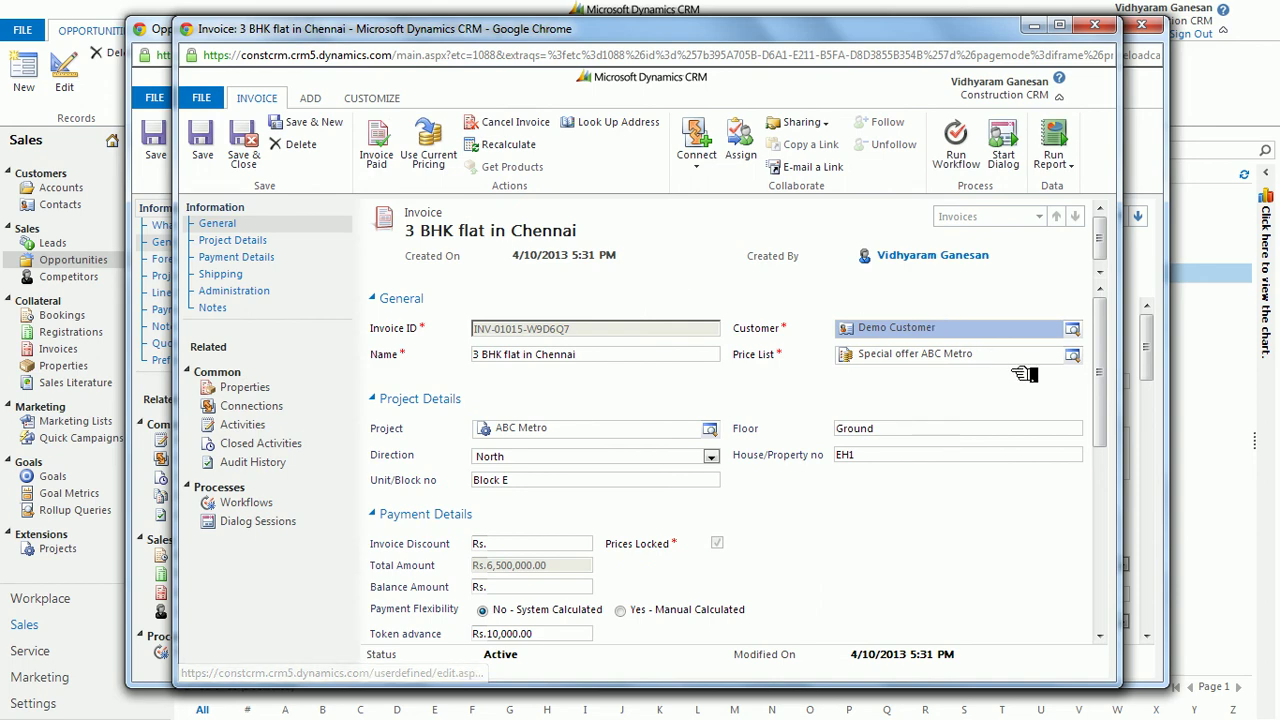
{"action": "scroll", "coordinate": [1110, 395], "scroll_direction": "down", "scroll_amount": 2}
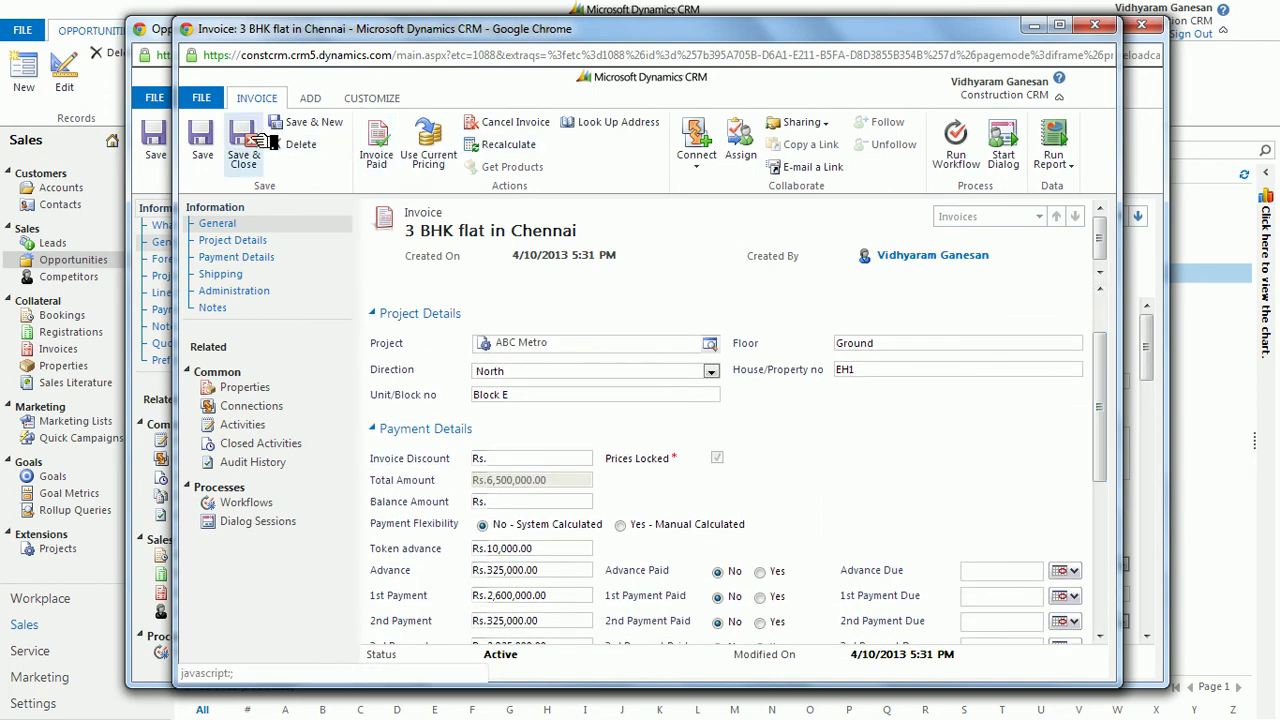
{"action": "left_click", "coordinate": [203, 142]}
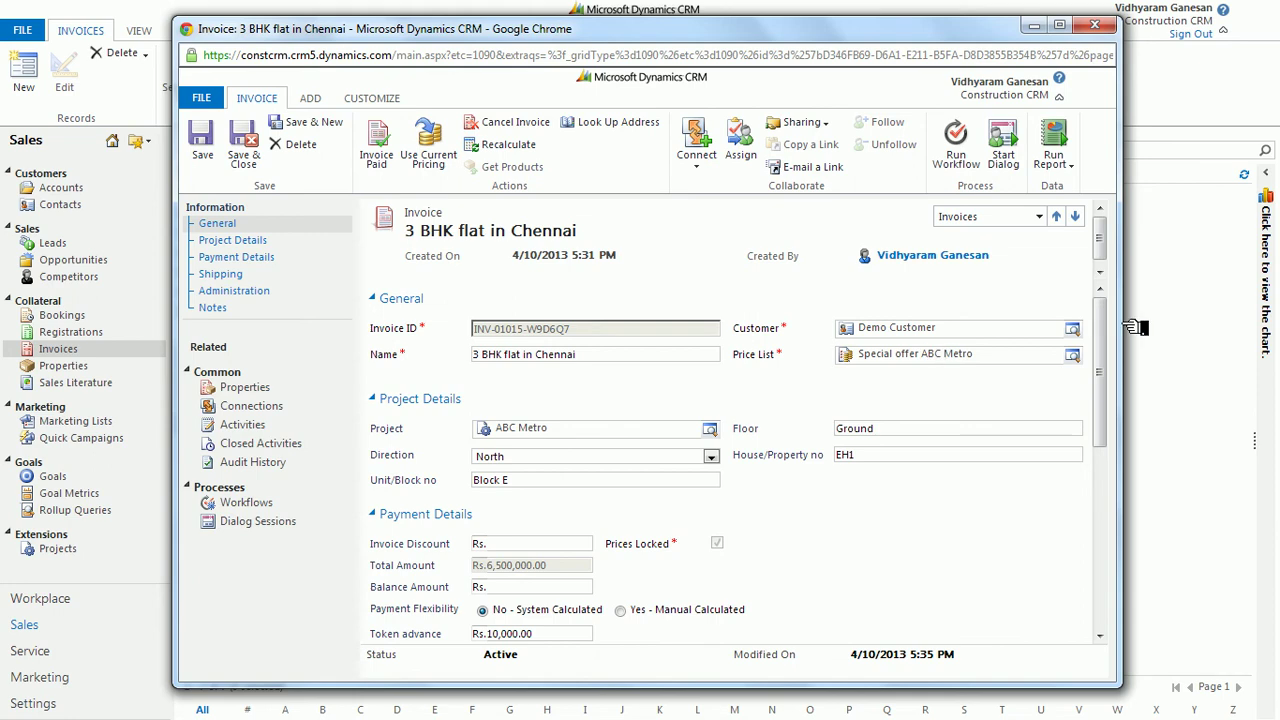
- Review the saved invoice's Payment Details, including the paid options and due dates of each instalment
{"action": "left_click_drag", "start_coordinate": [1110, 337], "coordinate": [1118, 432]}
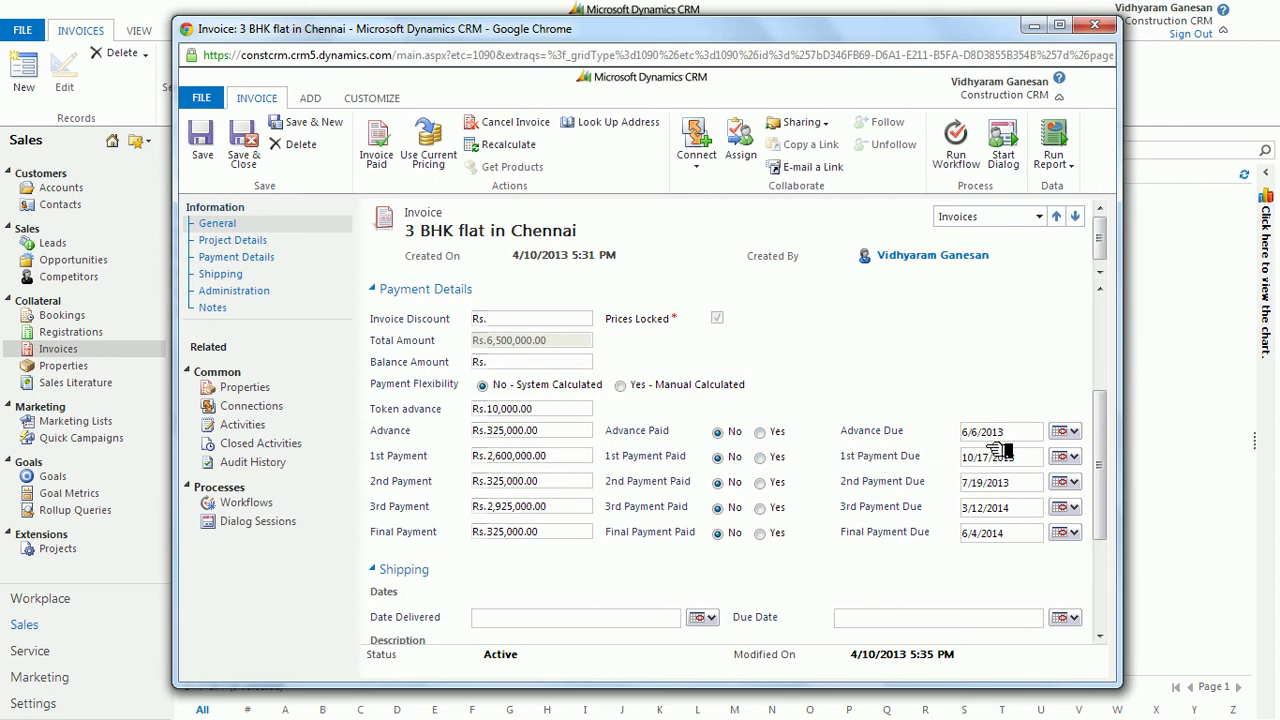
{"action": "left_click_drag", "start_coordinate": [1113, 463], "coordinate": [1107, 423]}
{"action": "left_click_drag", "start_coordinate": [1105, 412], "coordinate": [1106, 357]}
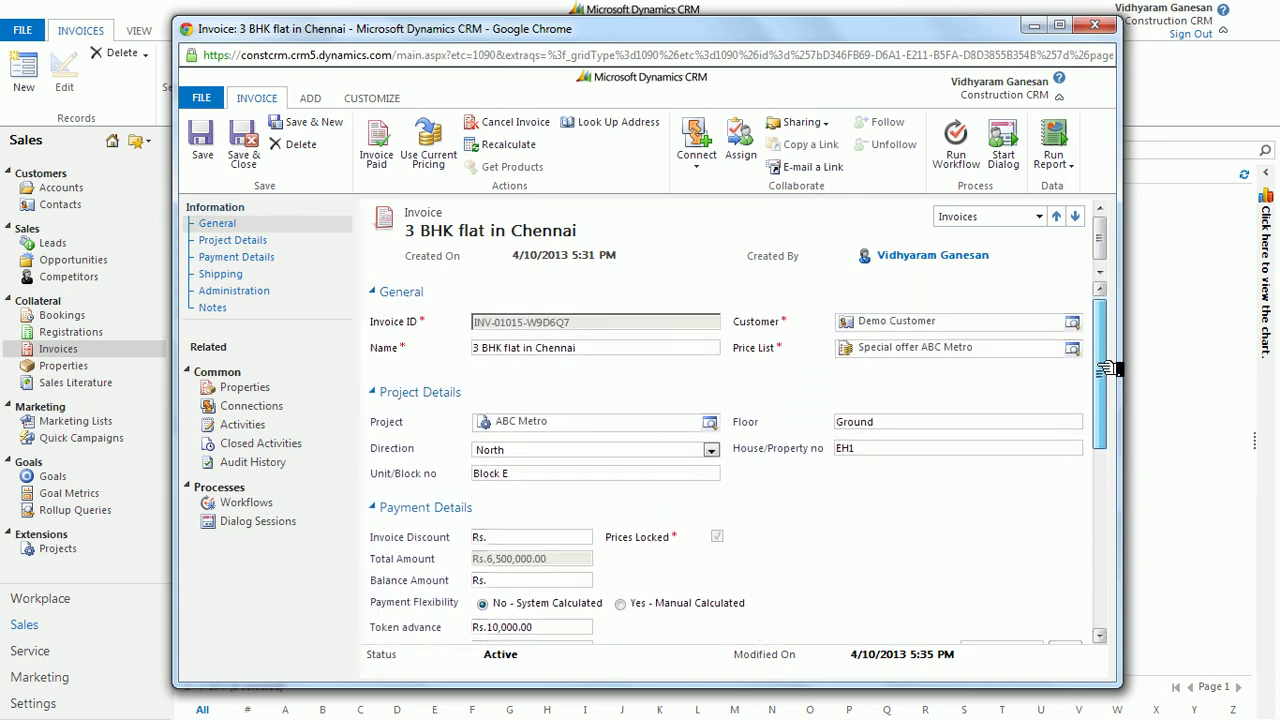